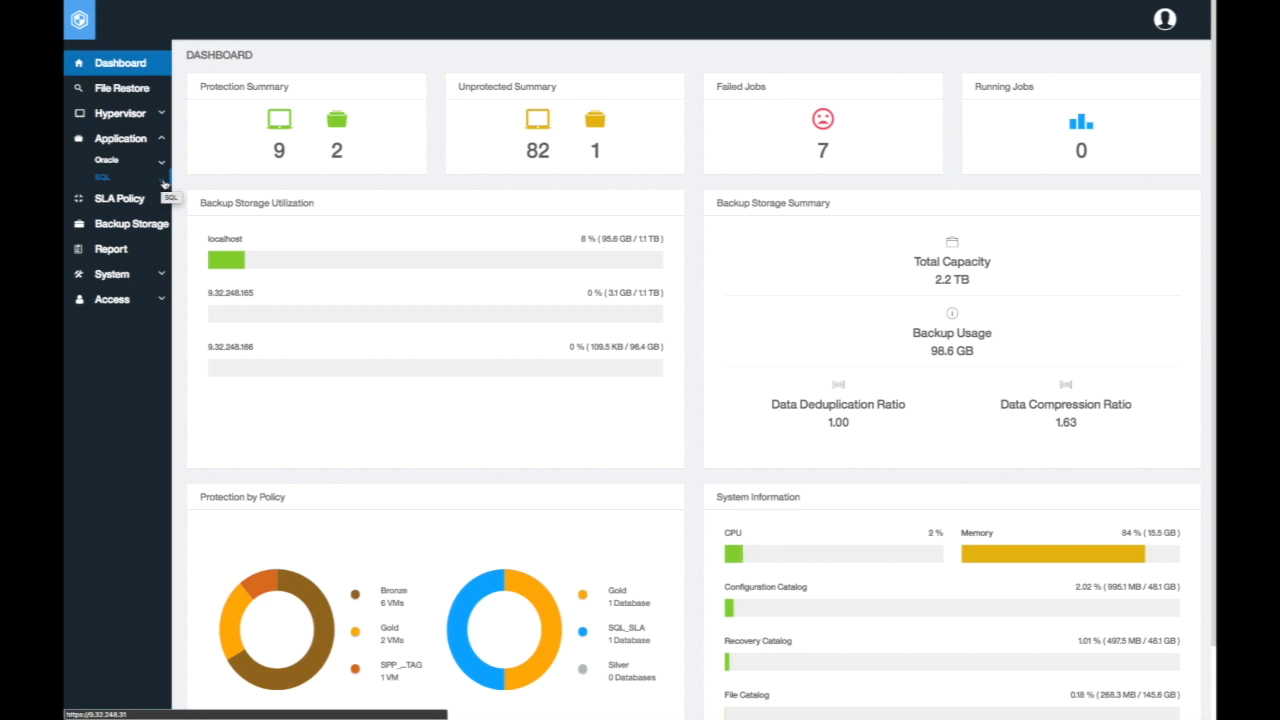
Open the SQL backup page and show its list of managed application servers
left_click(164, 182)
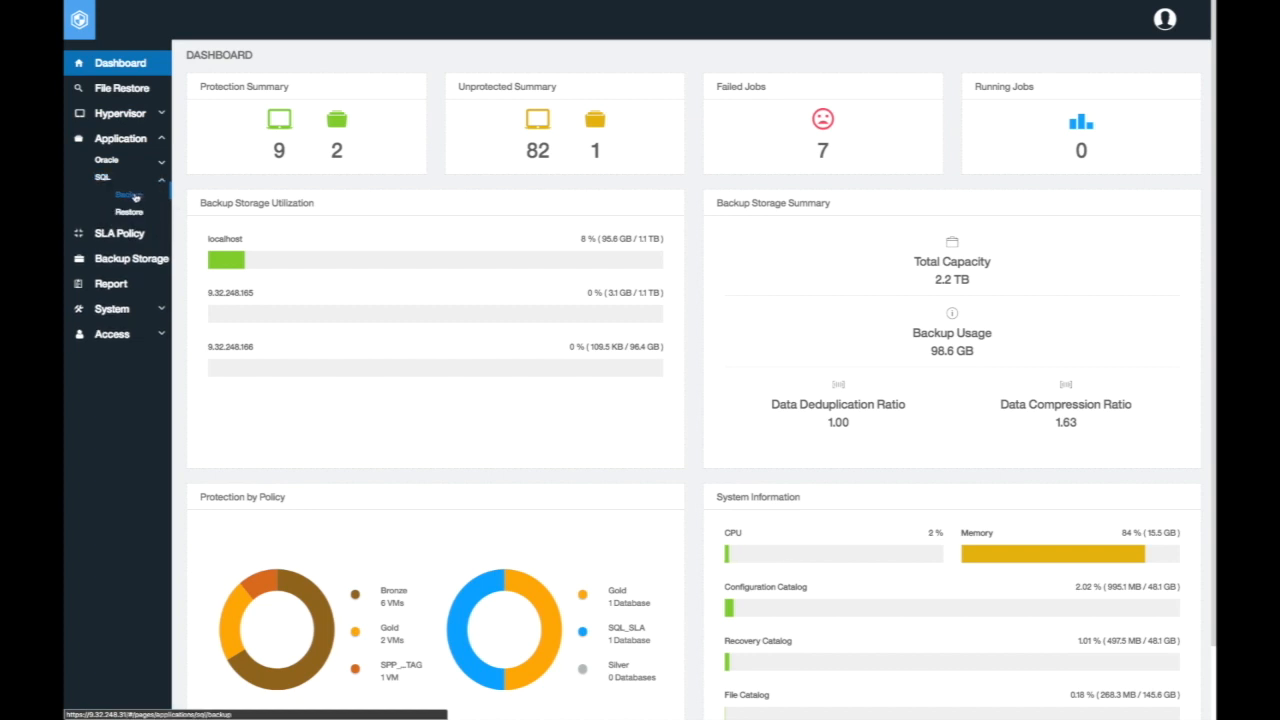
left_click(132, 196)
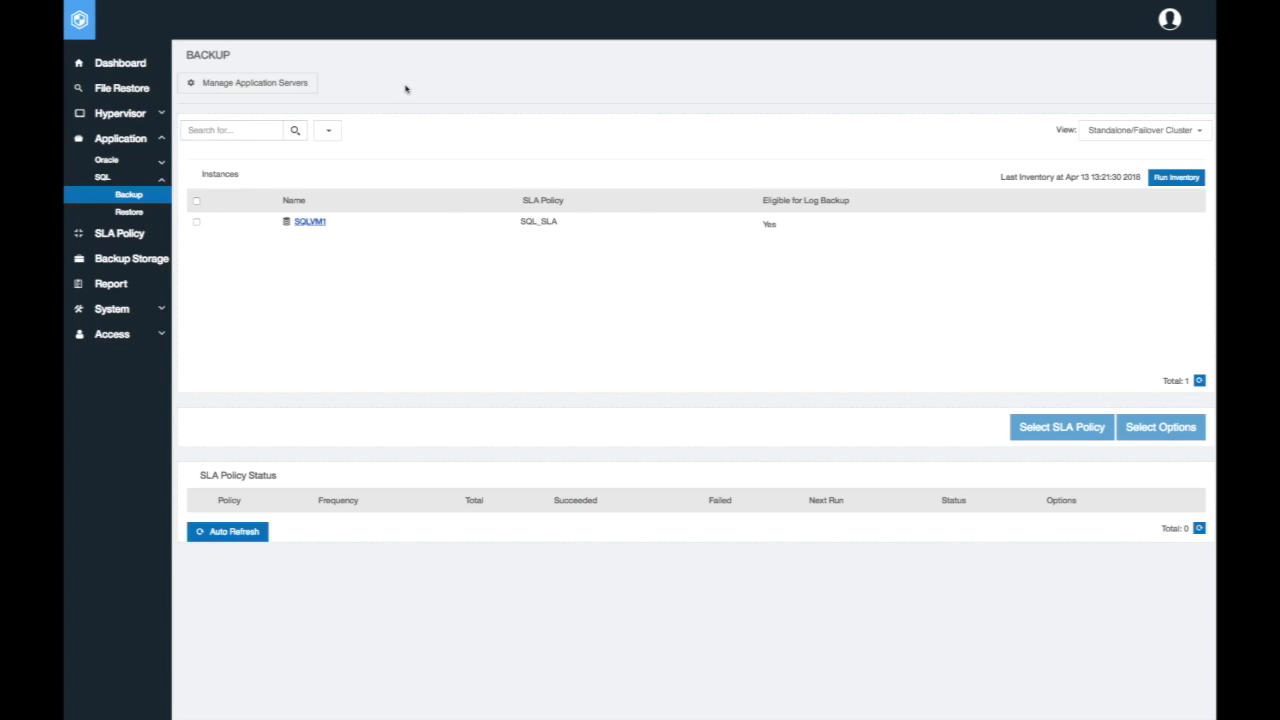
left_click(303, 88)
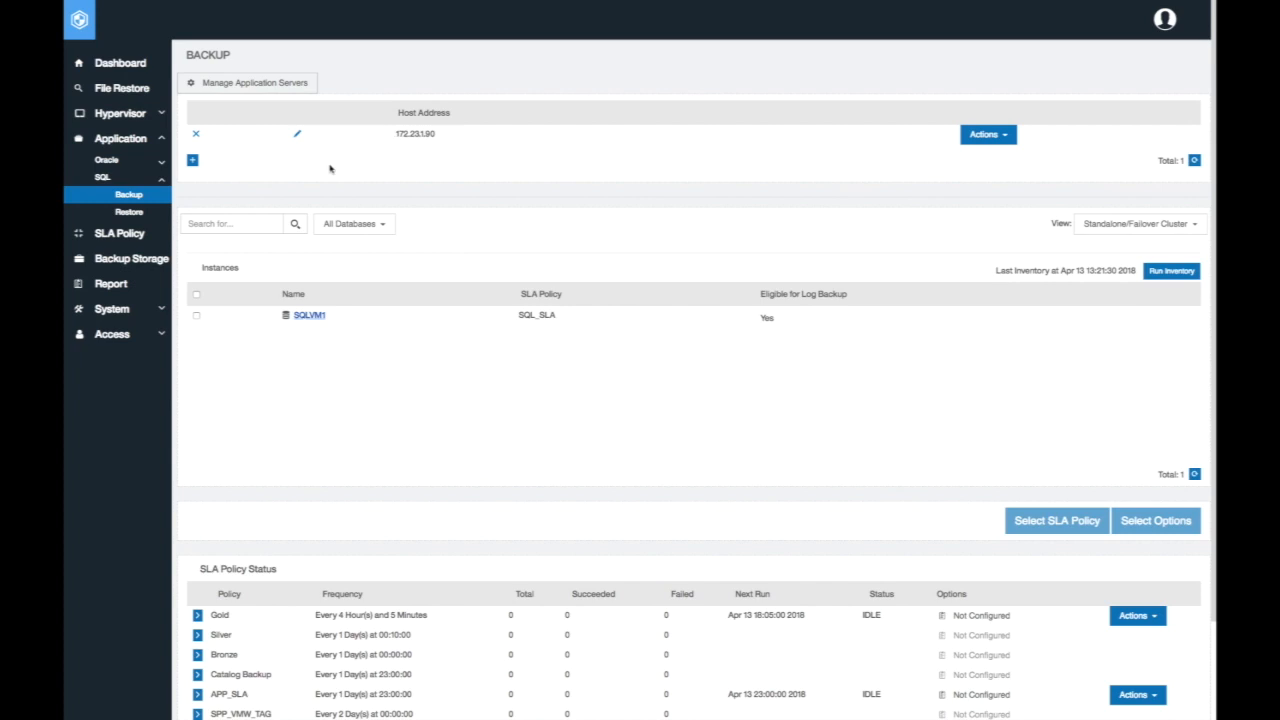
Examine the form for adding an application server, including the existing-user choices, and close it without saving
left_click(193, 161)
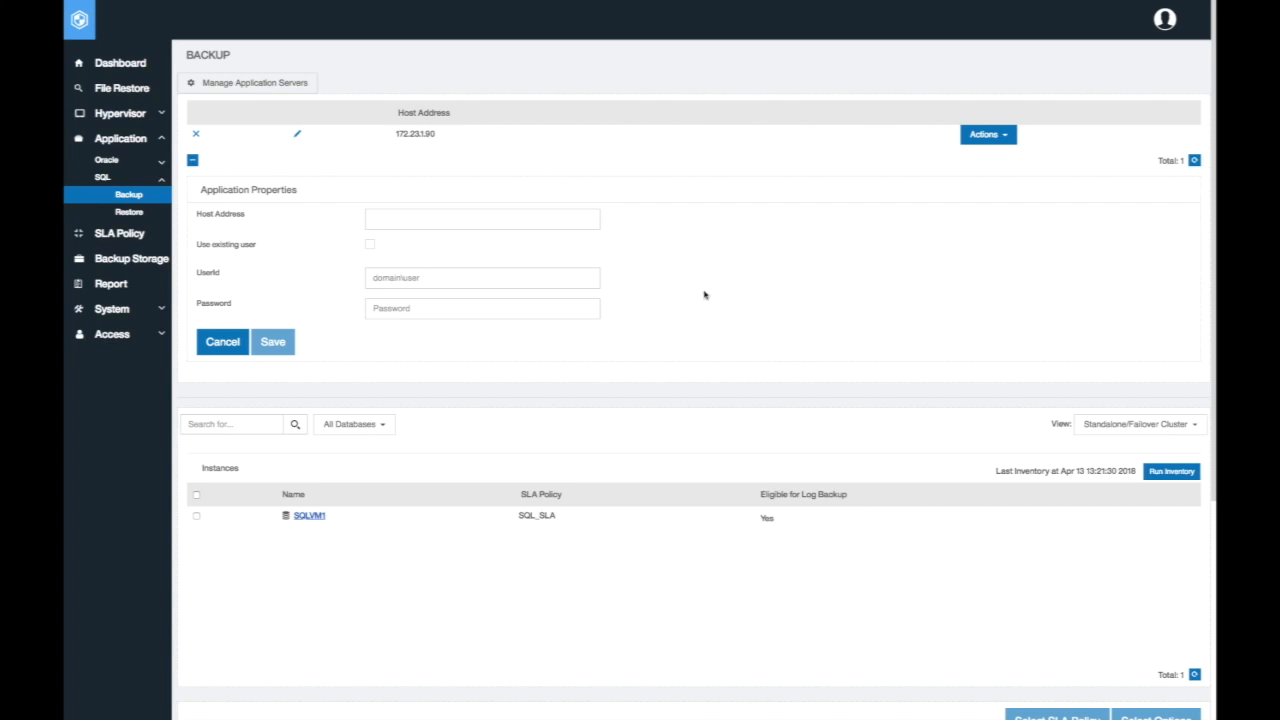
left_click(370, 246)
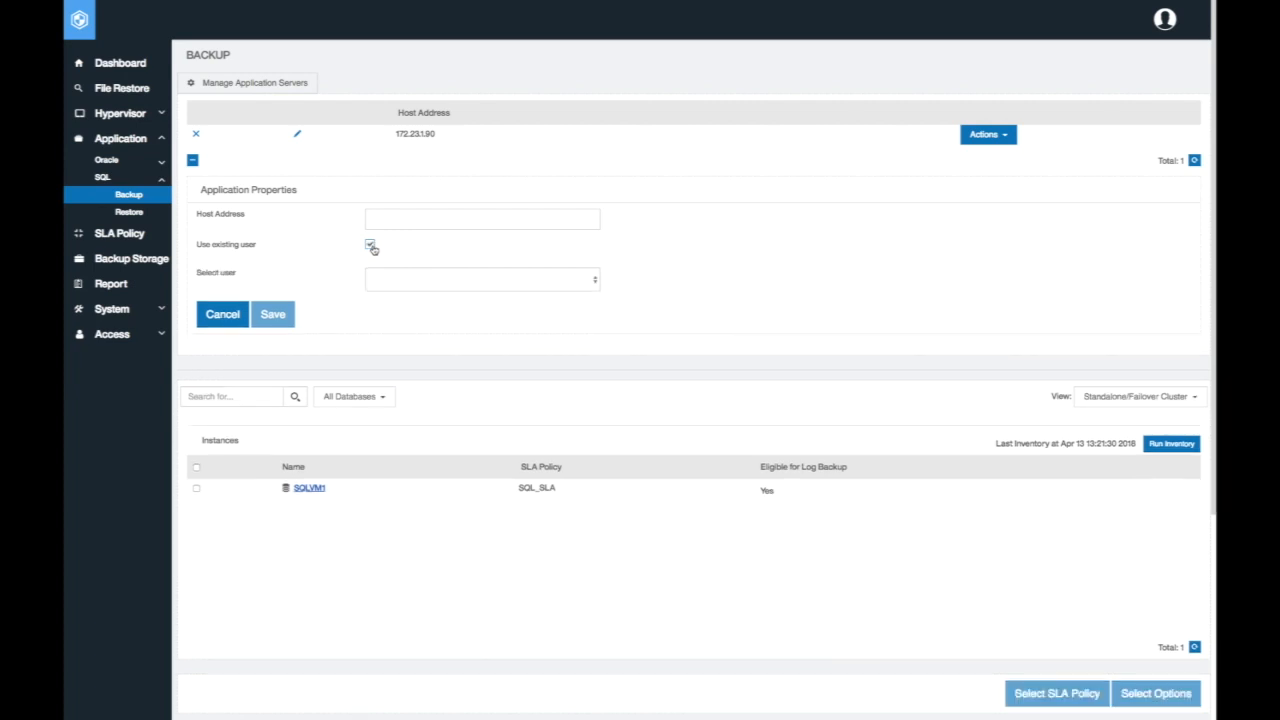
left_click(598, 280)
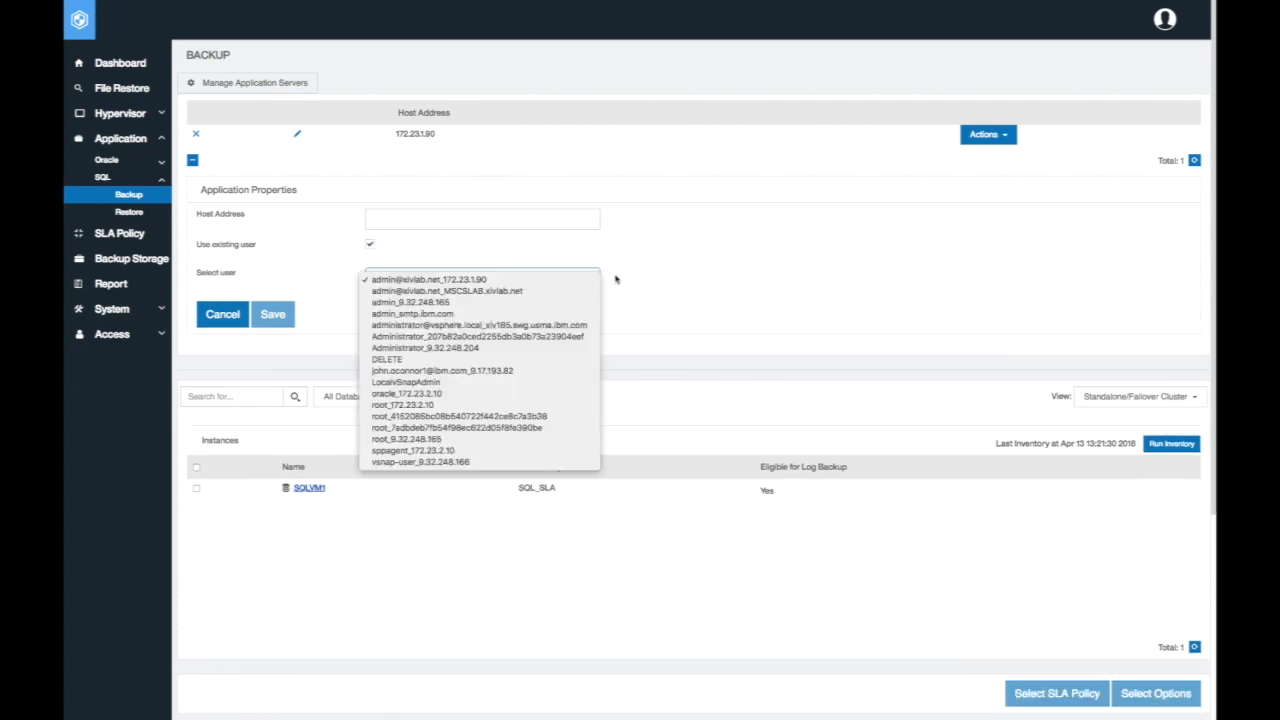
left_click(460, 260)
left_click(370, 246)
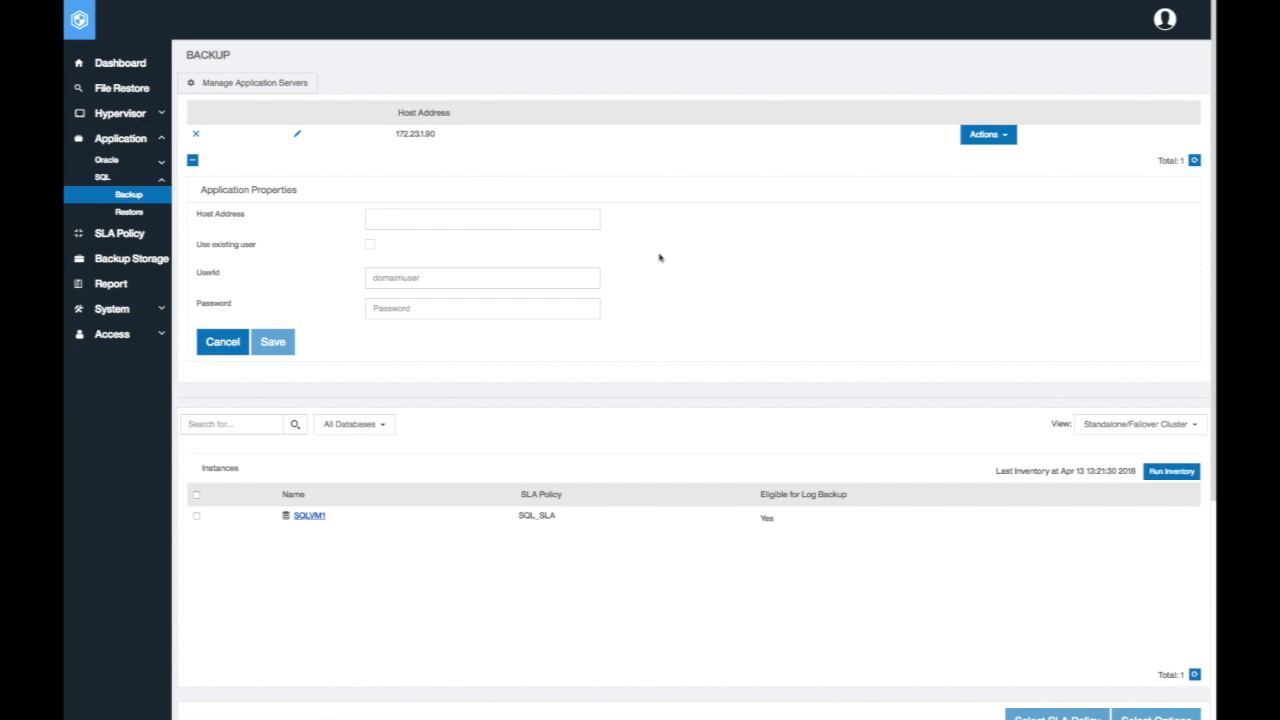
left_click(193, 161)
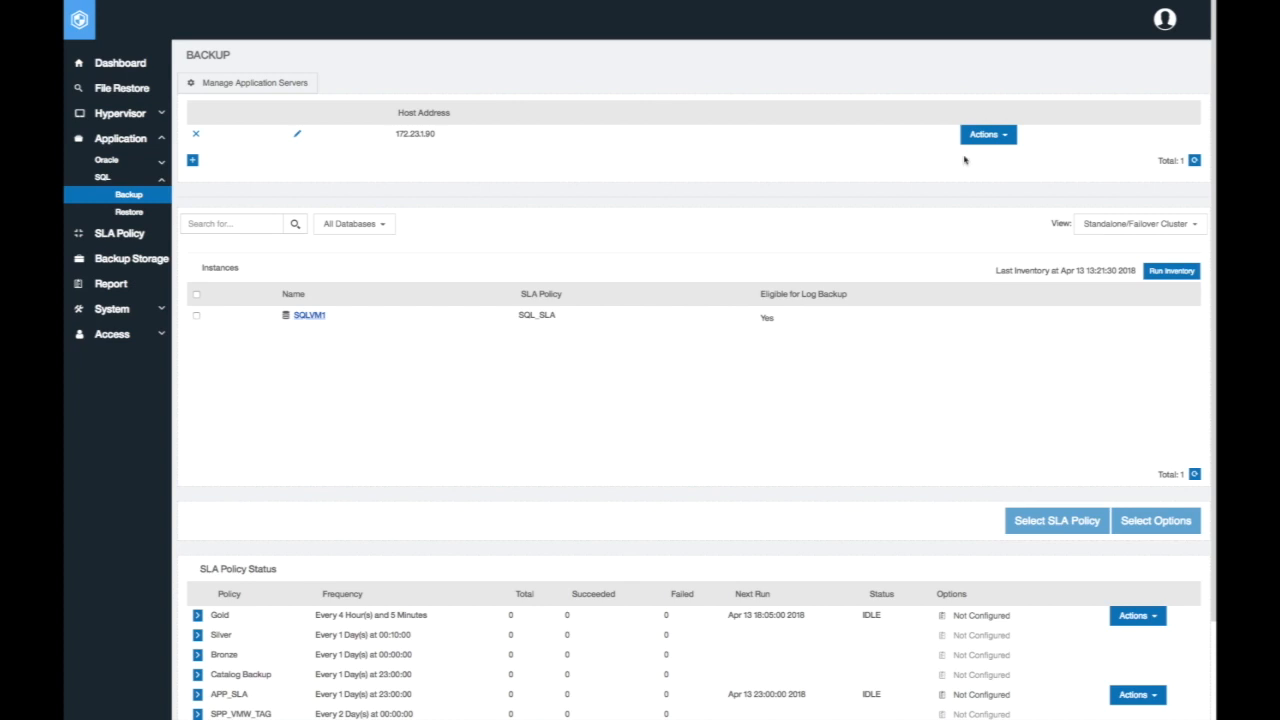
Run the connection test on the registered SQL application server, review the results and close them
left_click(1009, 140)
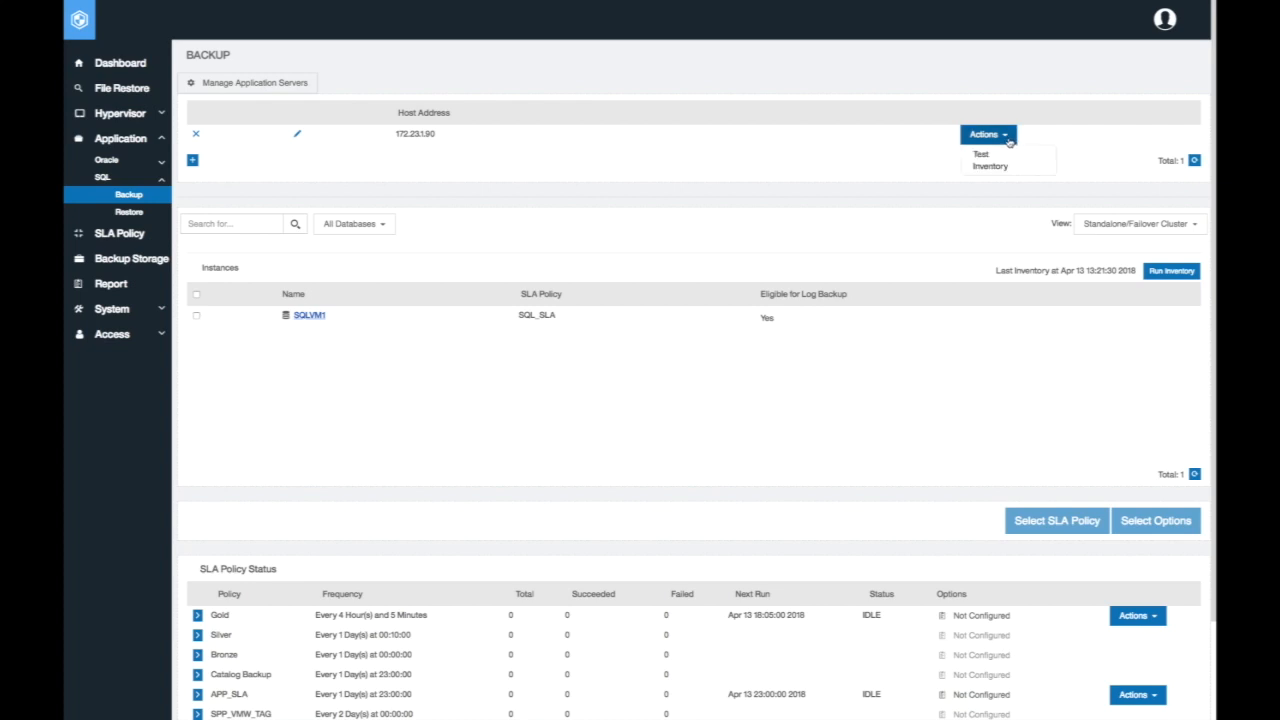
left_click(957, 405)
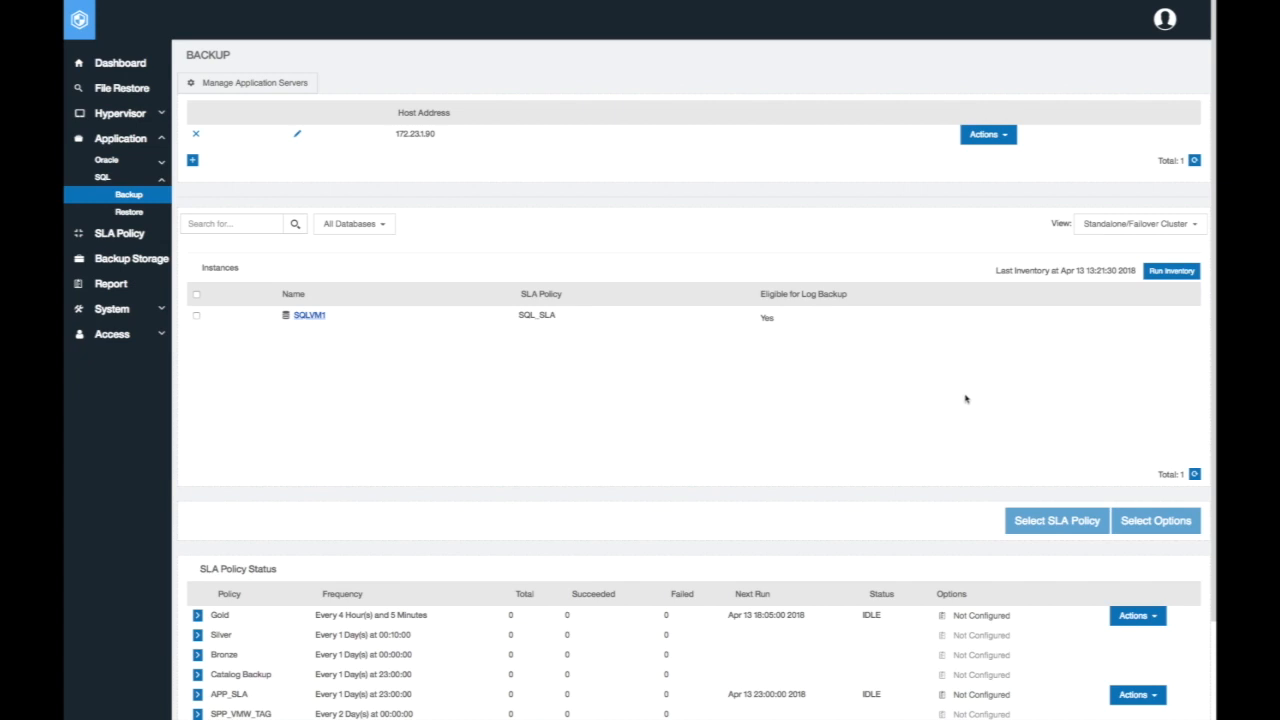
left_click(1007, 137)
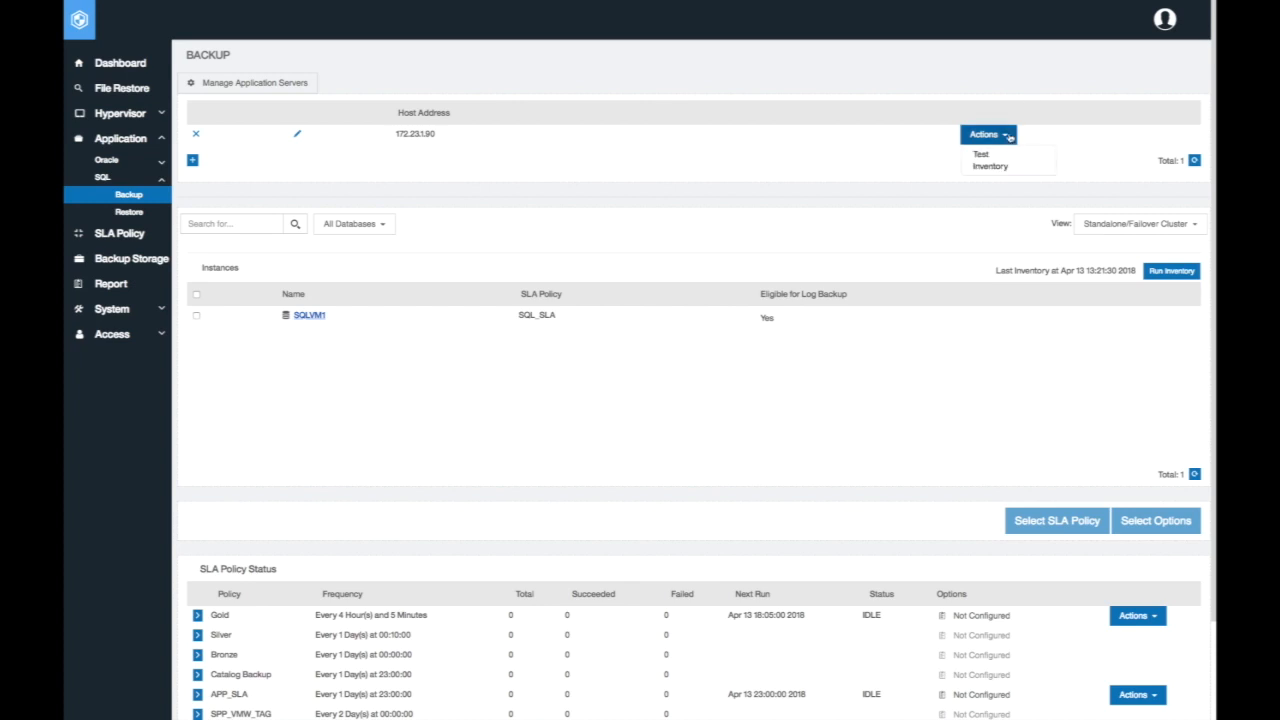
left_click(985, 156)
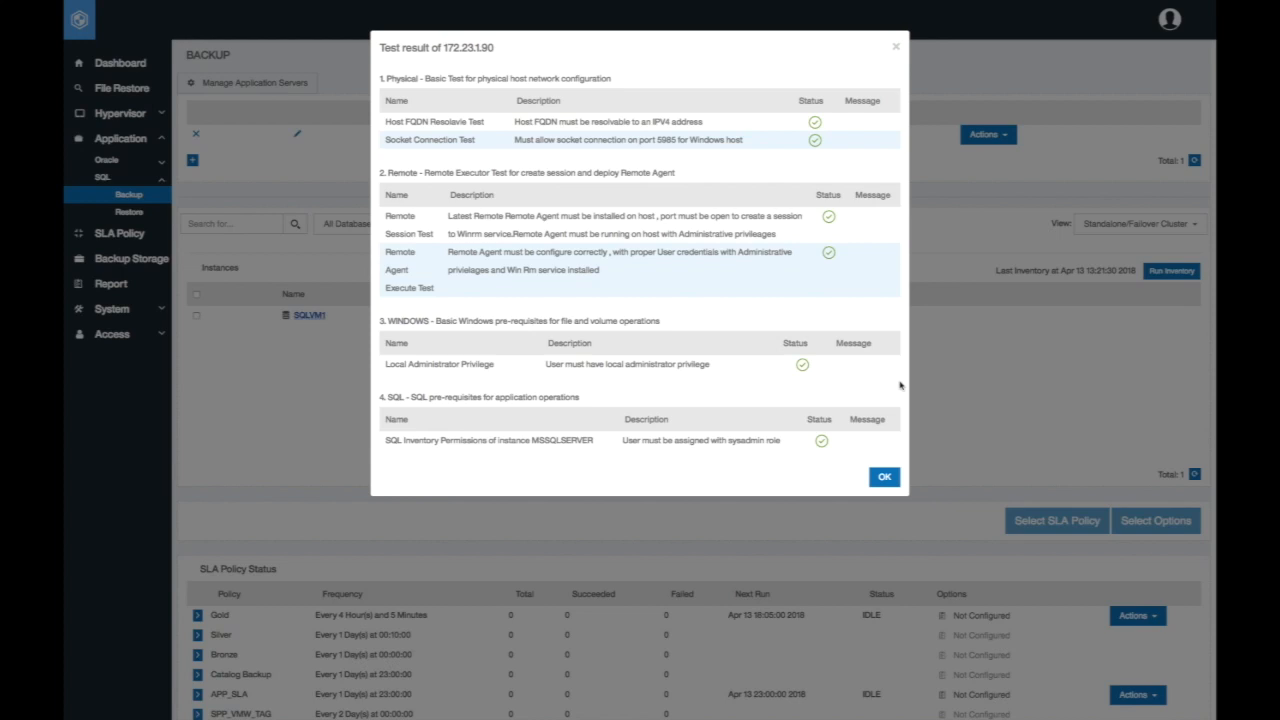
left_click(885, 478)
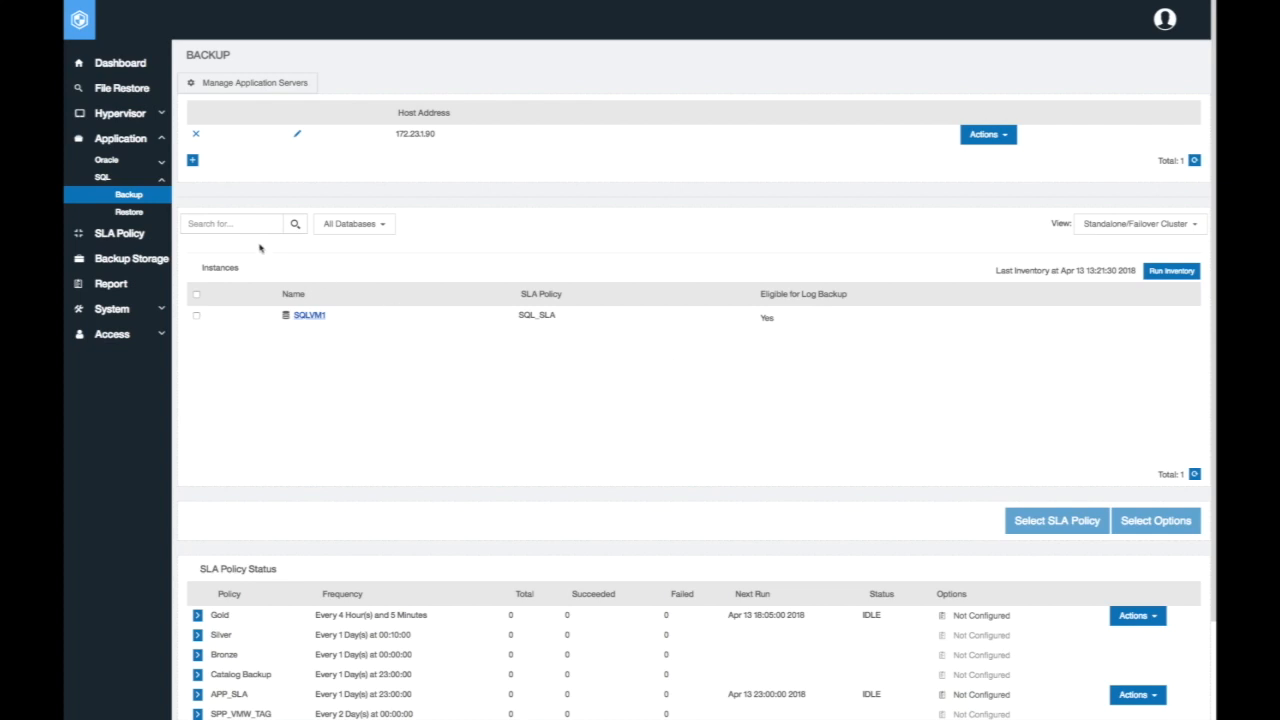
Check the SLA filter choices for databases and open the SQLVM1 instance to view its databases
left_click(384, 228)
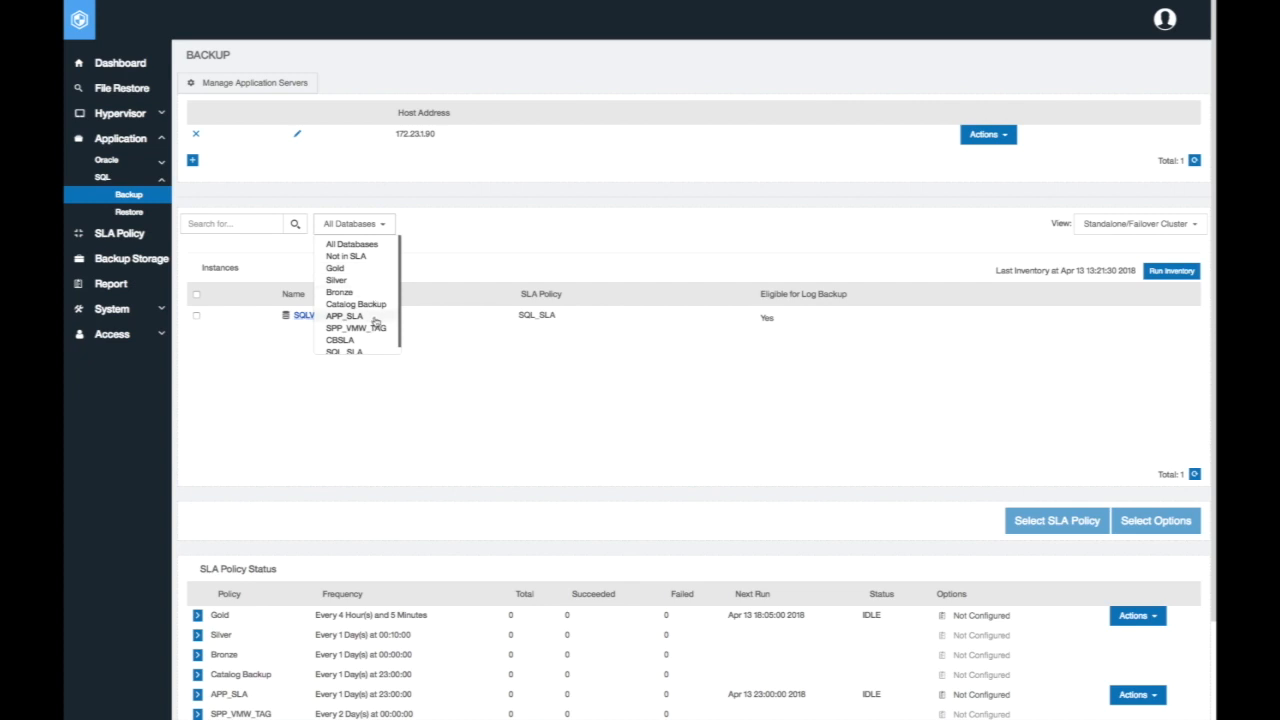
left_click(457, 228)
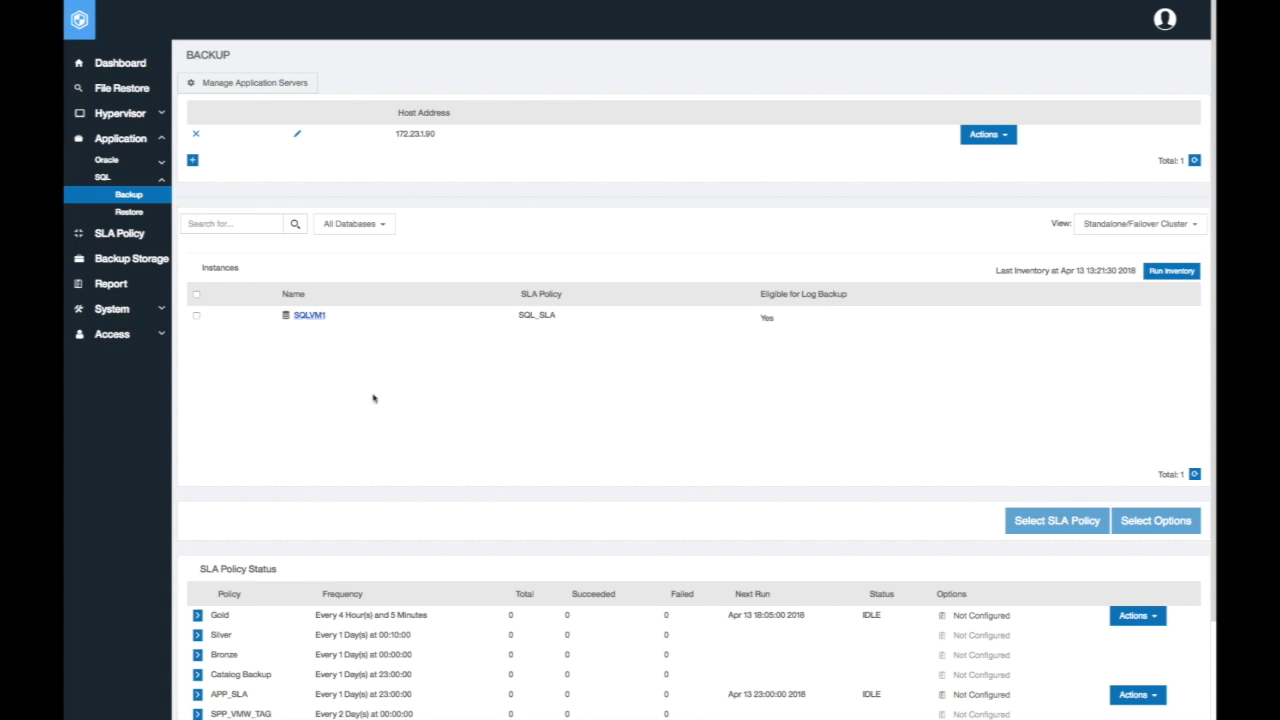
left_click(322, 322)
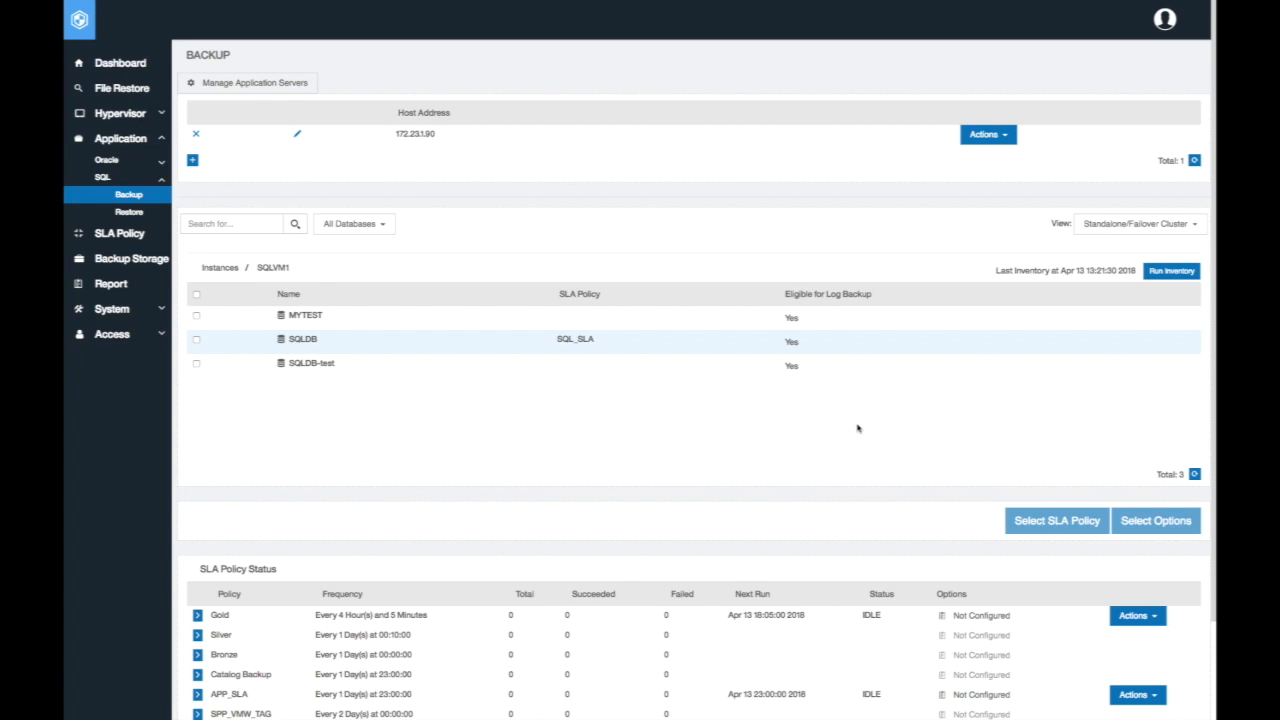
Examine the actions available for the SQL_SLA policy without running any of them
scroll(862, 424, "down", 2)
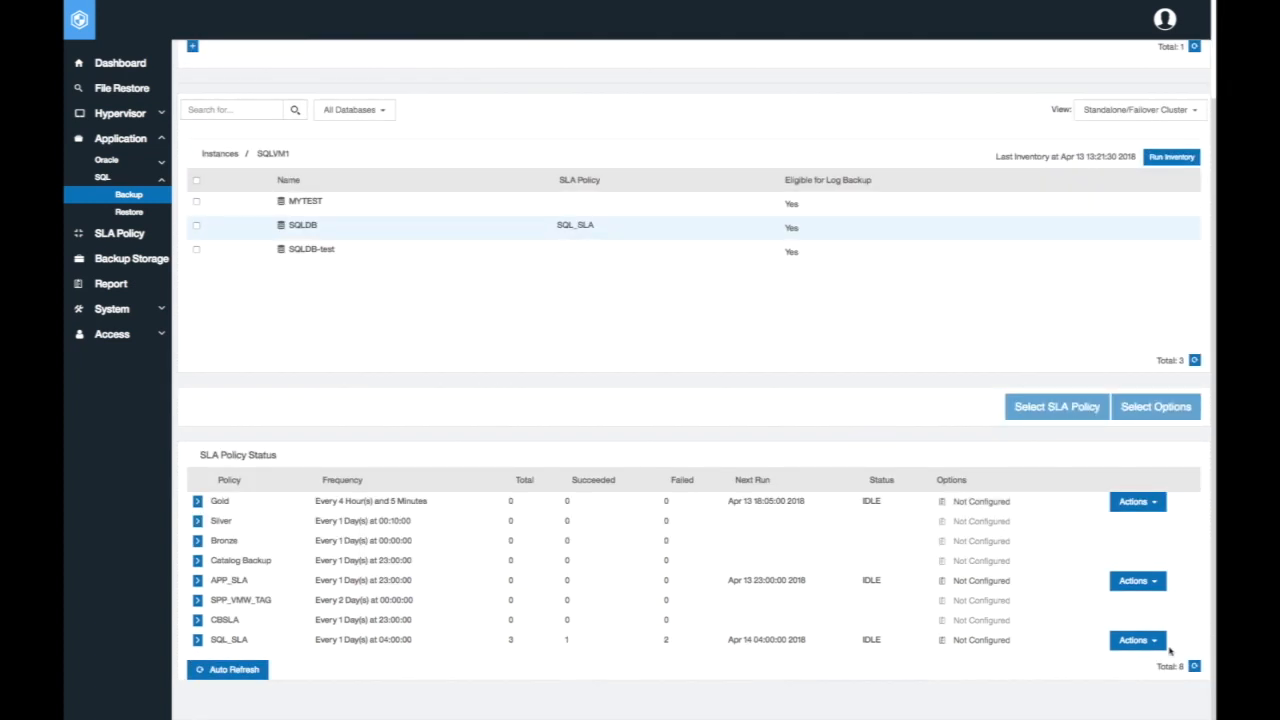
left_click(1158, 645)
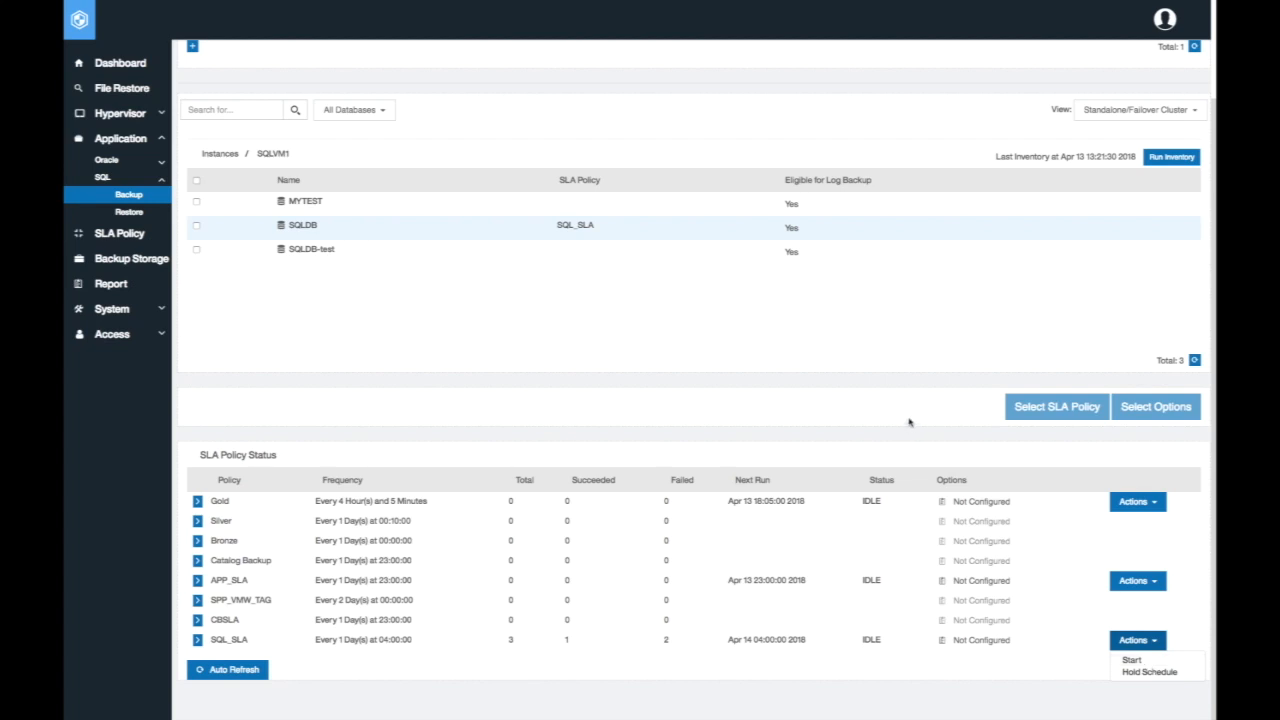
scroll(909, 422, "up", 1)
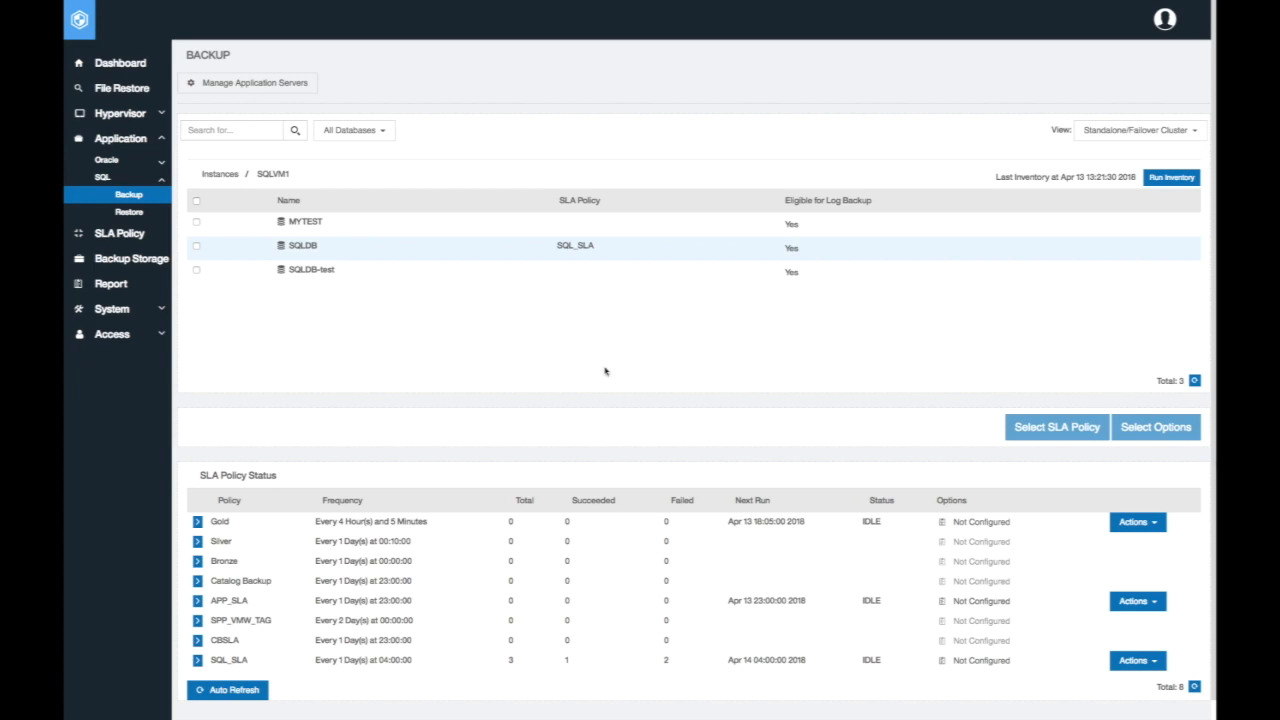
On the SQL restore page, add the Apr 13 12:16:50 2018 restore point of SQLVM1's SQLDB database to the restore list
left_click(144, 215)
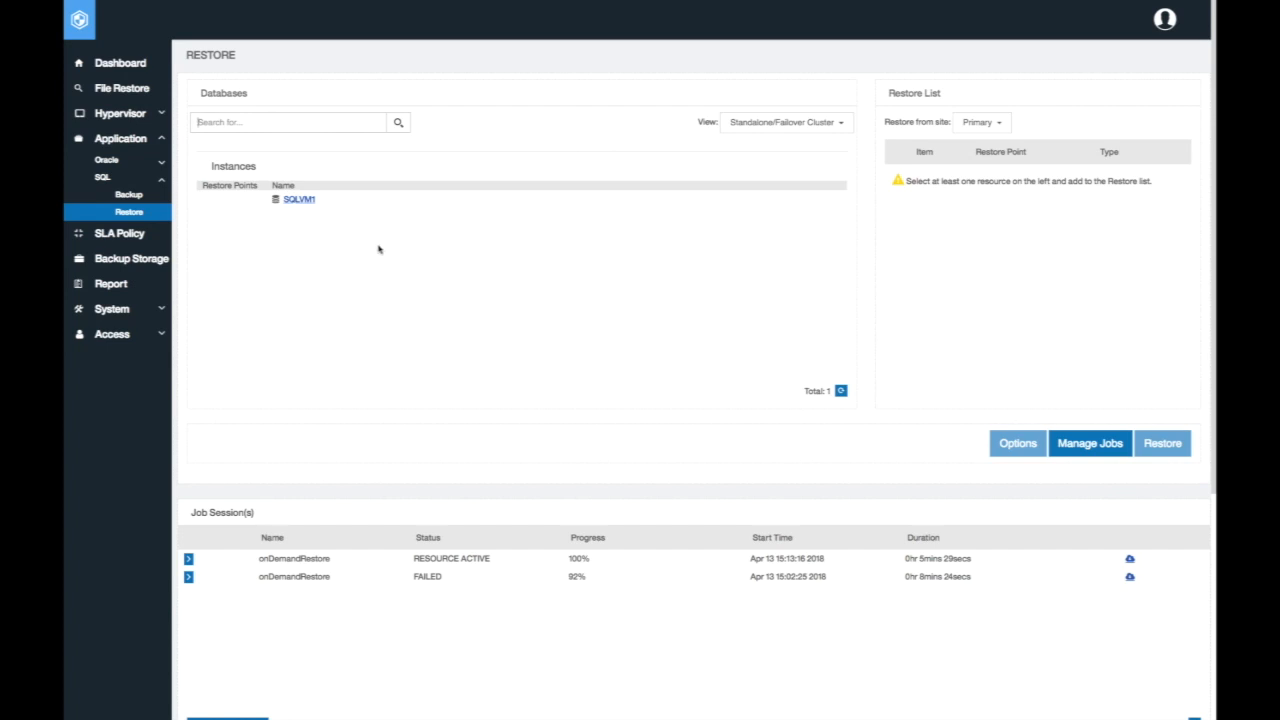
left_click(304, 202)
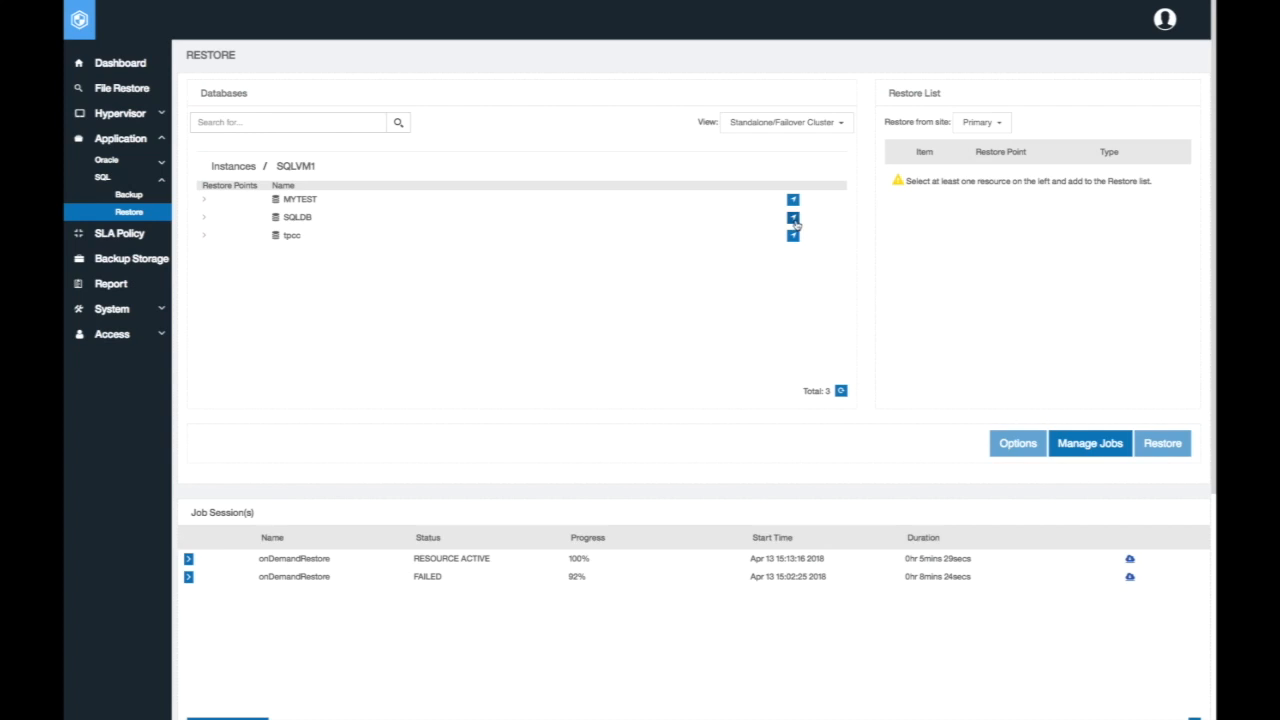
left_click(204, 221)
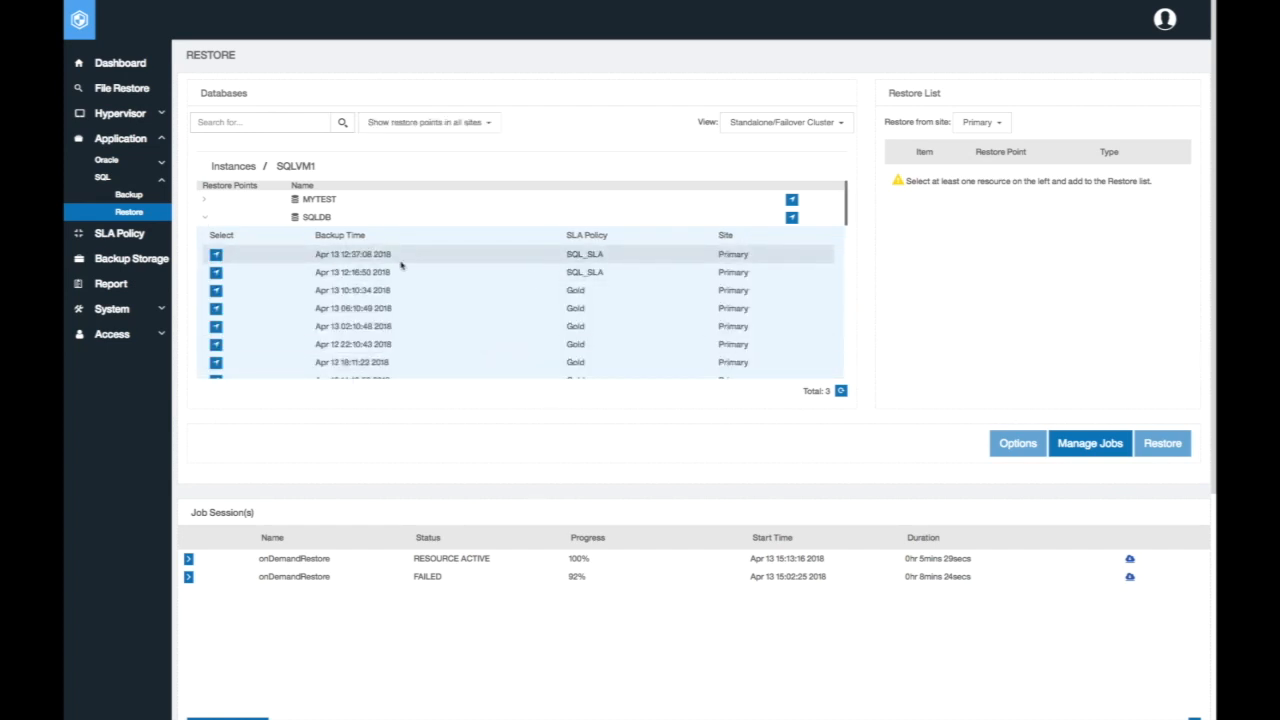
left_click(216, 273)
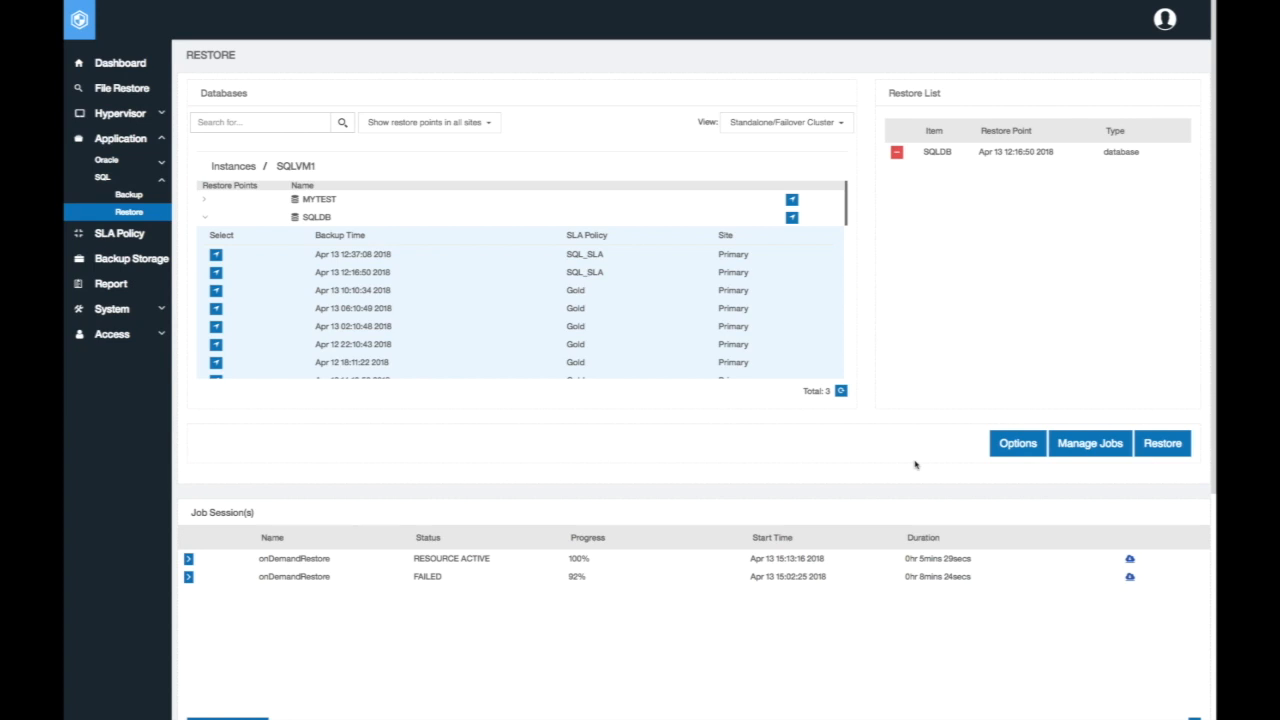
In the restore options, enter bSQLDB as the new database name for SQLDB and save the options
left_click(1006, 446)
scroll(1020, 447, "down", 3)
scroll(1020, 447, "down", 1)
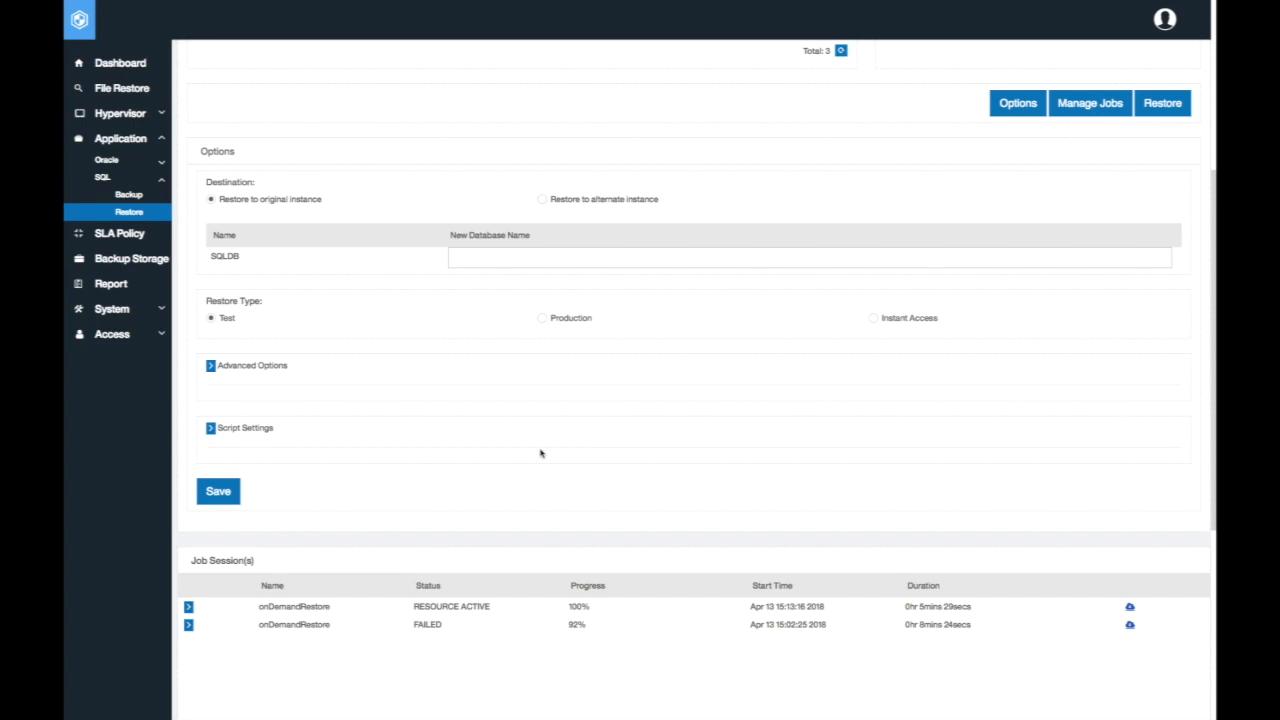
left_click(470, 258)
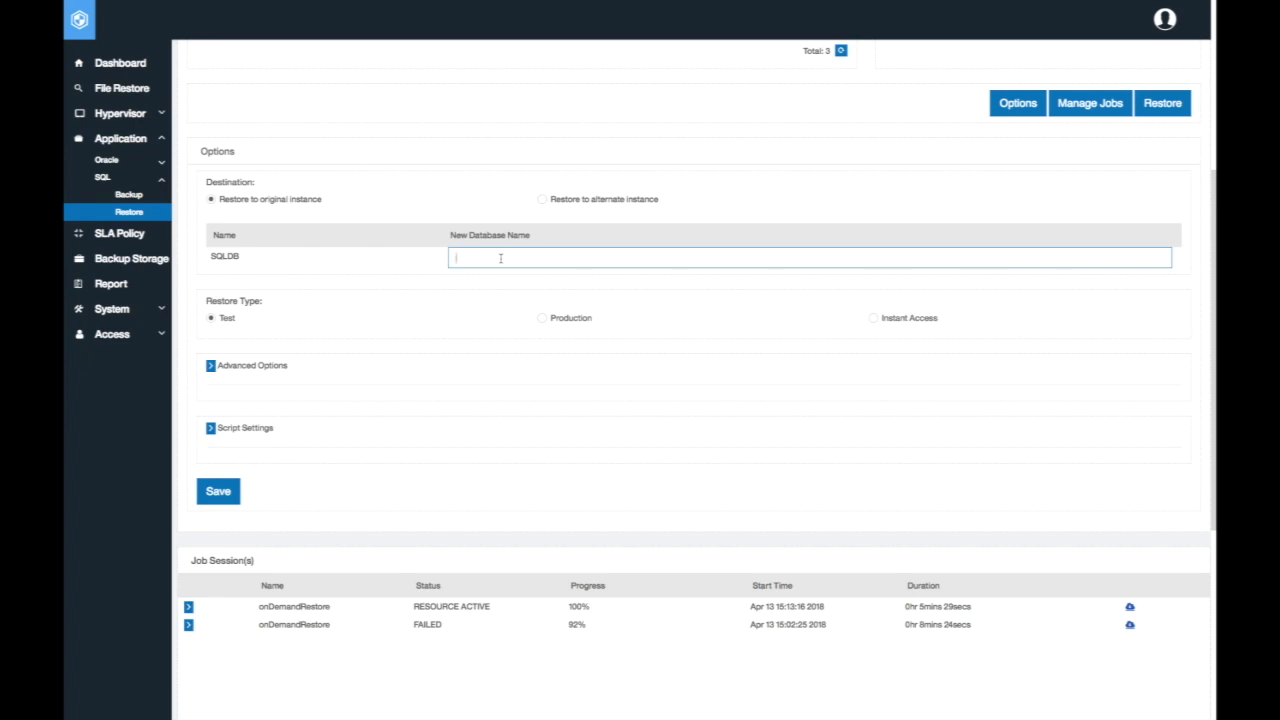
type("bSQLDB")
left_click(228, 496)
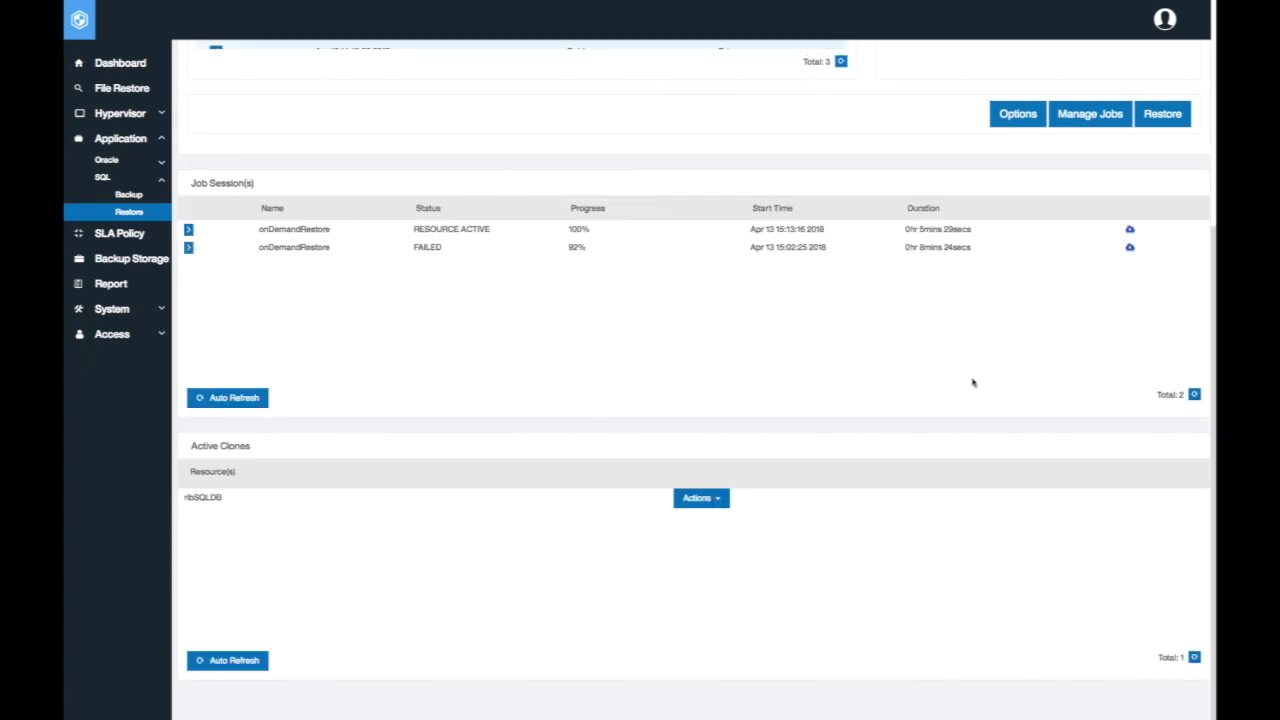
Examine the restore job management area and its form for creating a scheduled restore job, closing the form without saving
scroll(1060, 412, "up", 1)
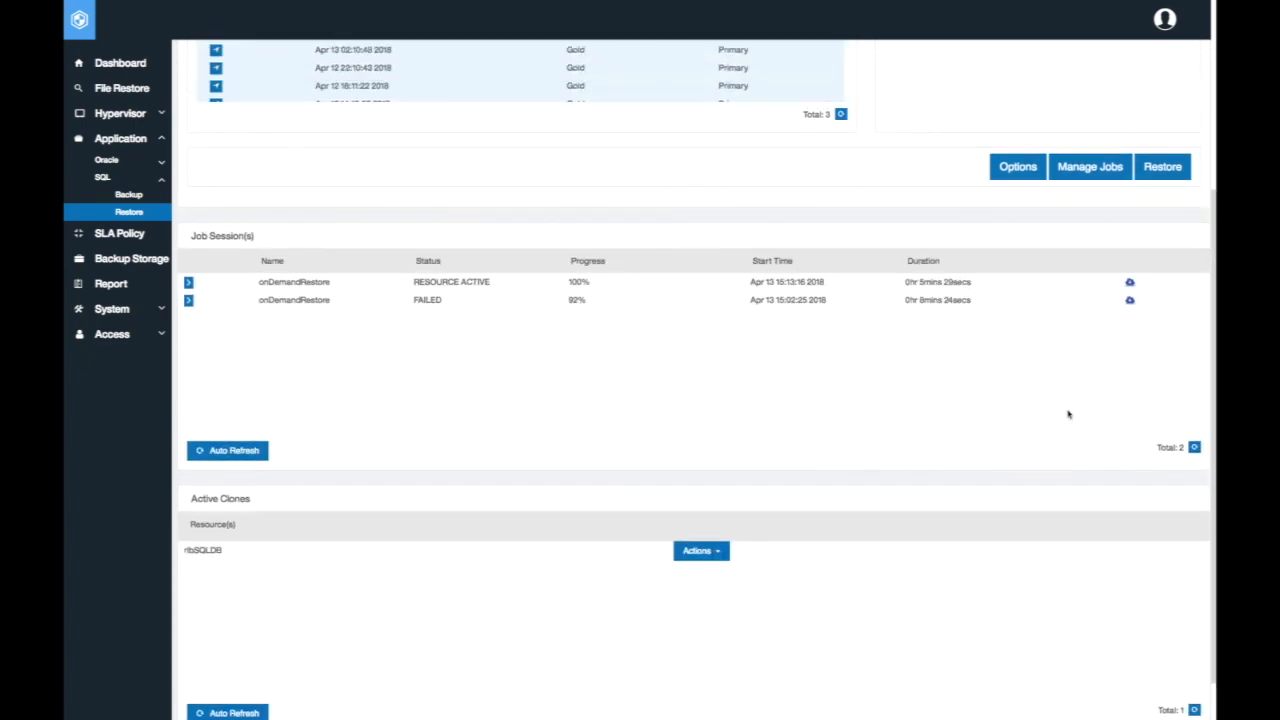
scroll(1092, 415, "down", 1)
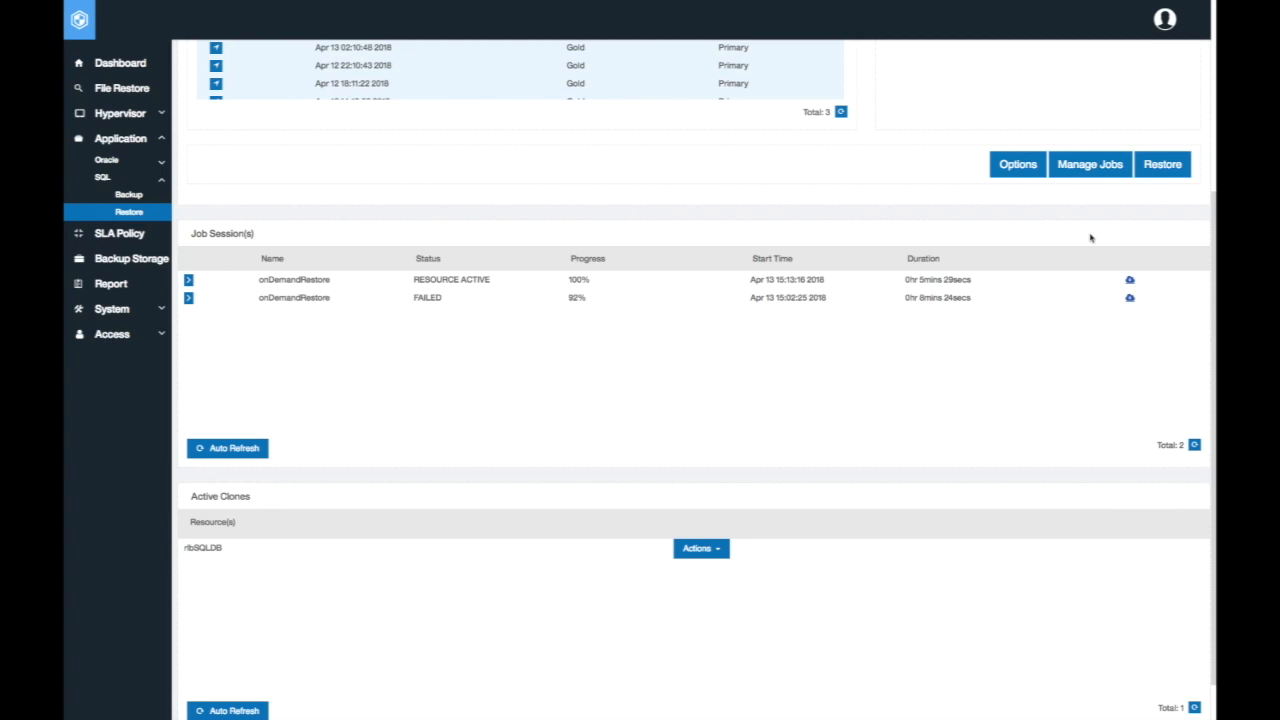
left_click(1090, 164)
scroll(700, 250, "down", 1)
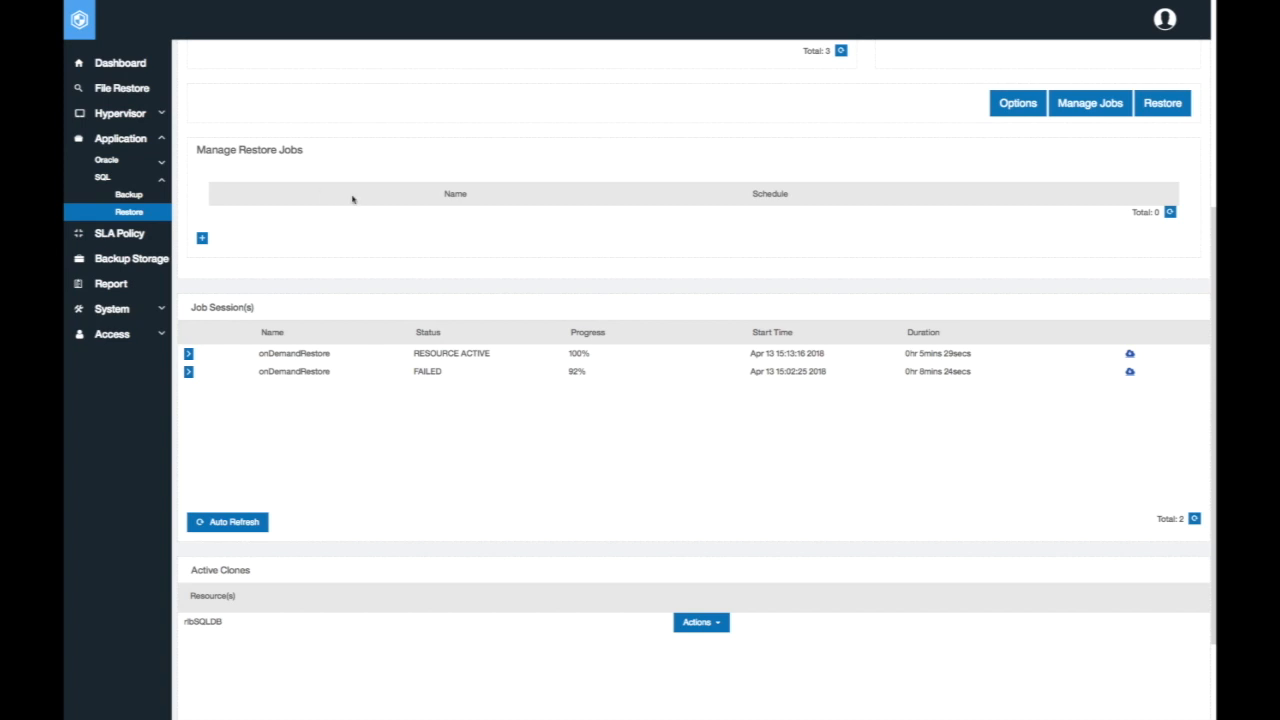
left_click(202, 238)
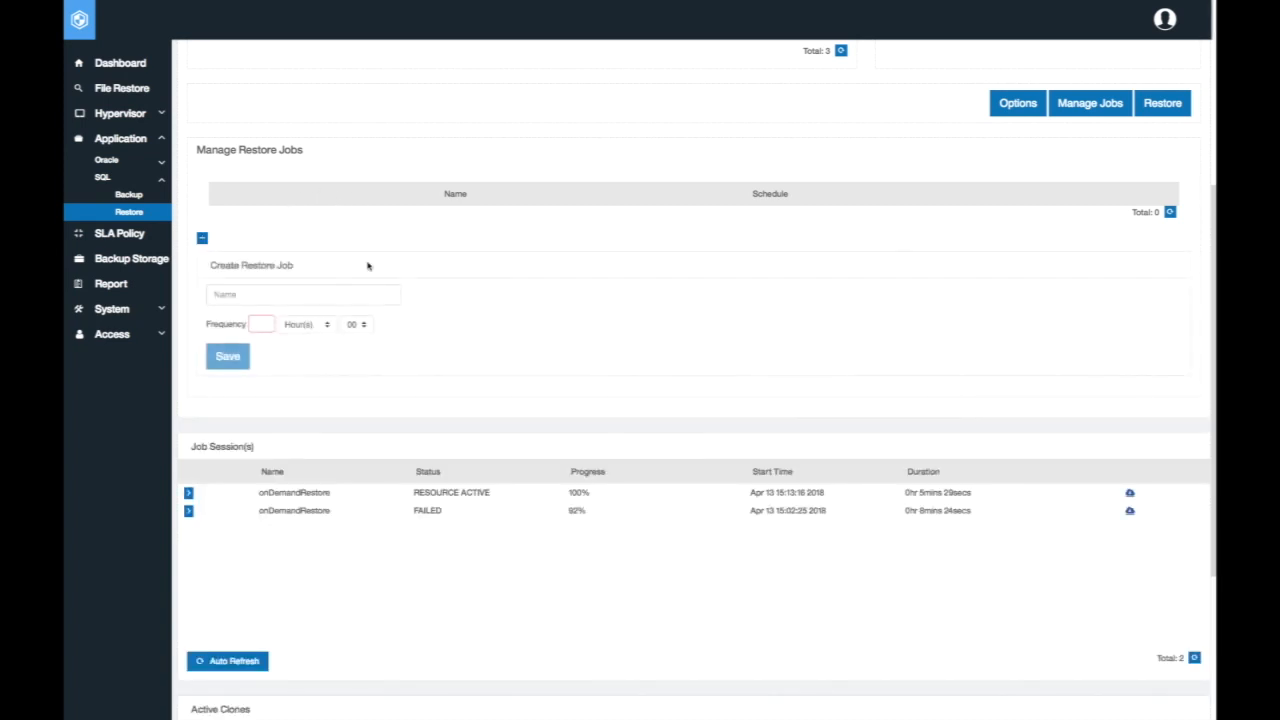
left_click(378, 295)
left_click(202, 238)
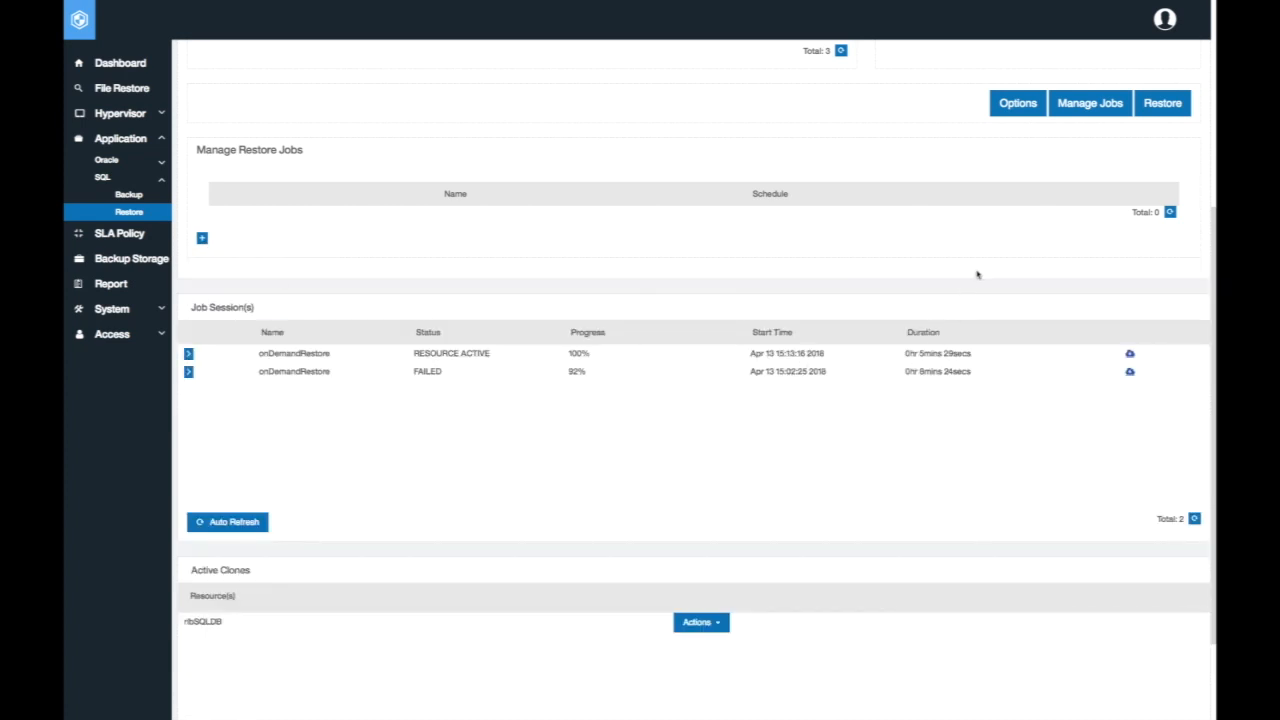
Start the SQLDB restore, acknowledge the created job, and highlight the onDemandRestore session started Apr 13 15:13:16 2018
scroll(1002, 298, "up", 3)
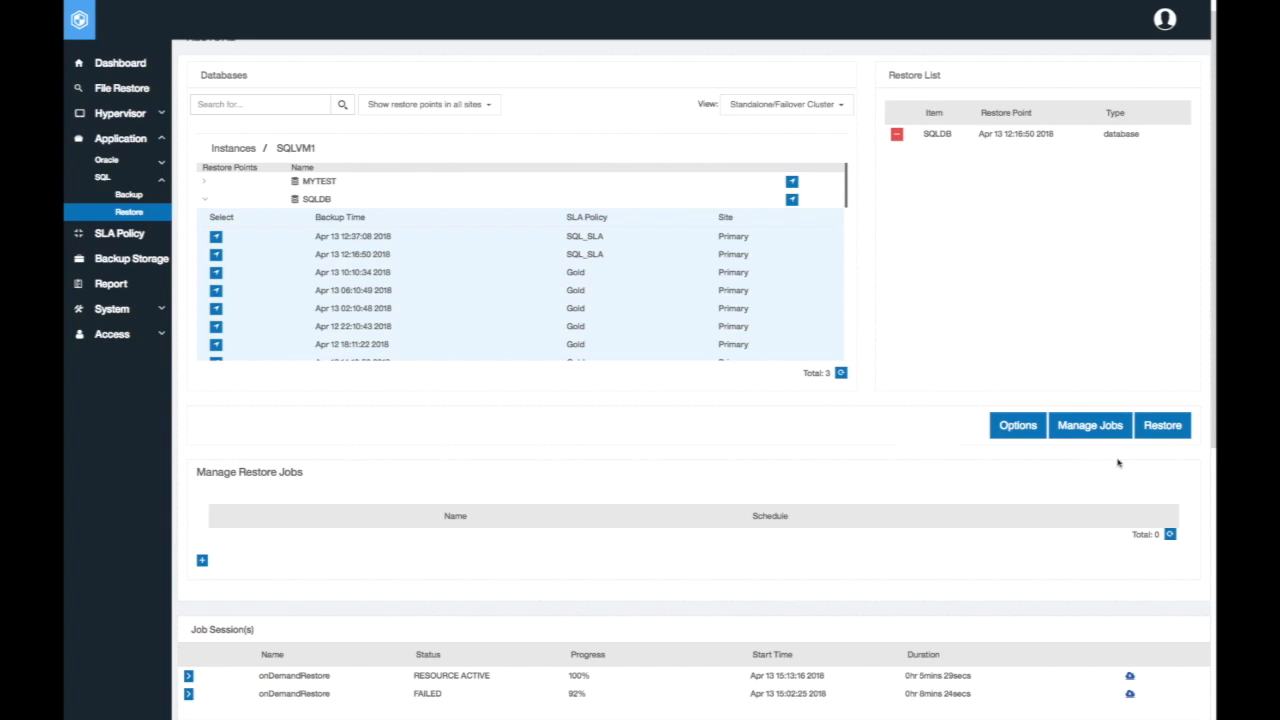
left_click(1167, 436)
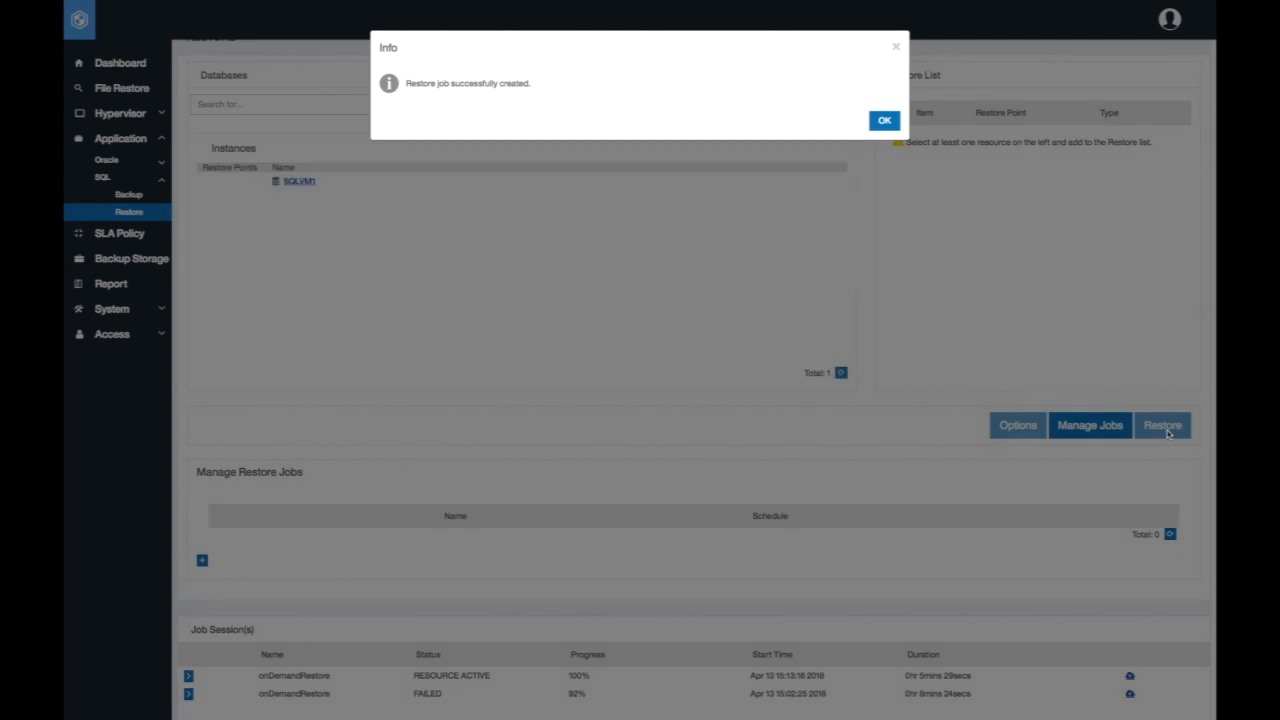
left_click(888, 123)
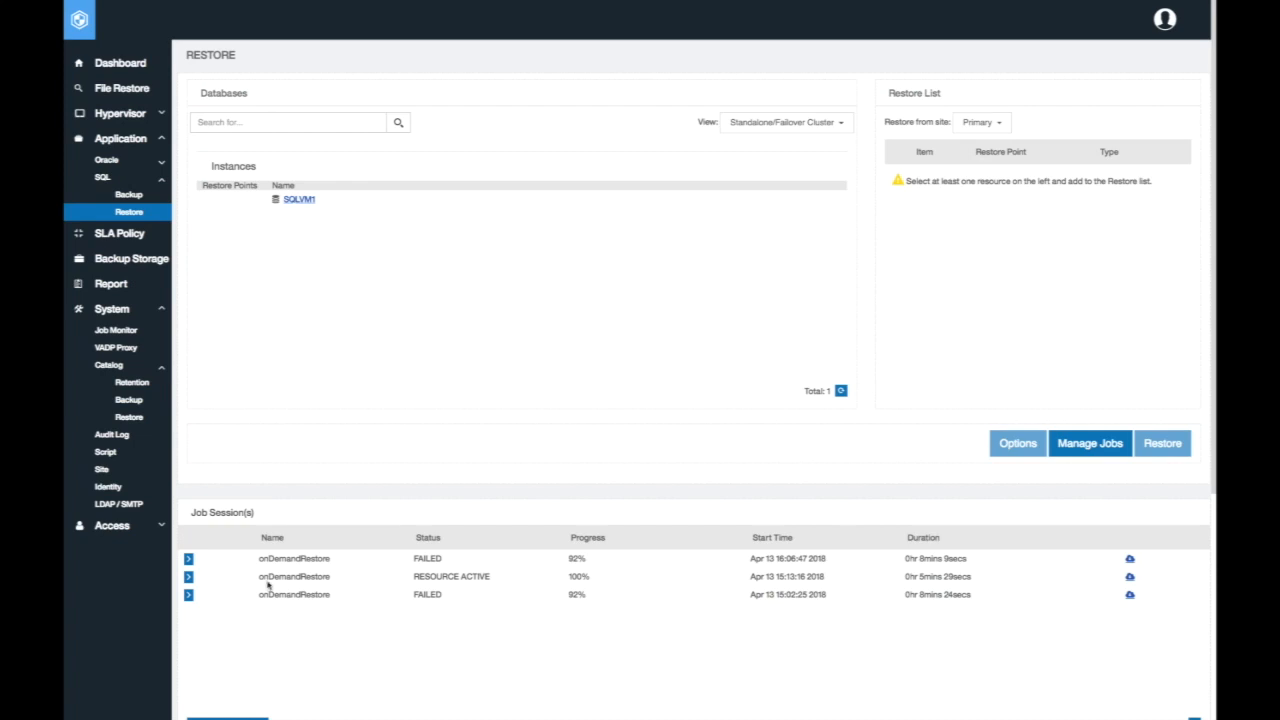
left_click_drag(258, 576, 534, 578)
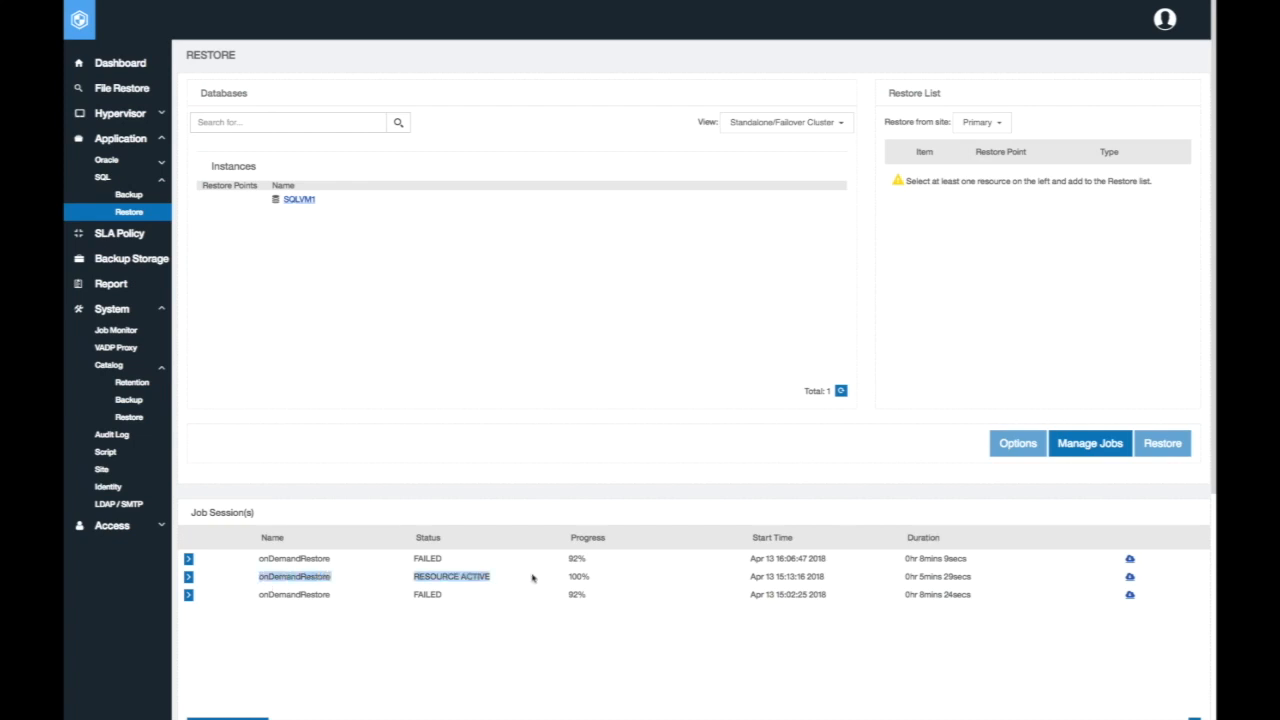
Clear the session highlight and cancel the restore of the only database clone in the active clones list
left_click(760, 633)
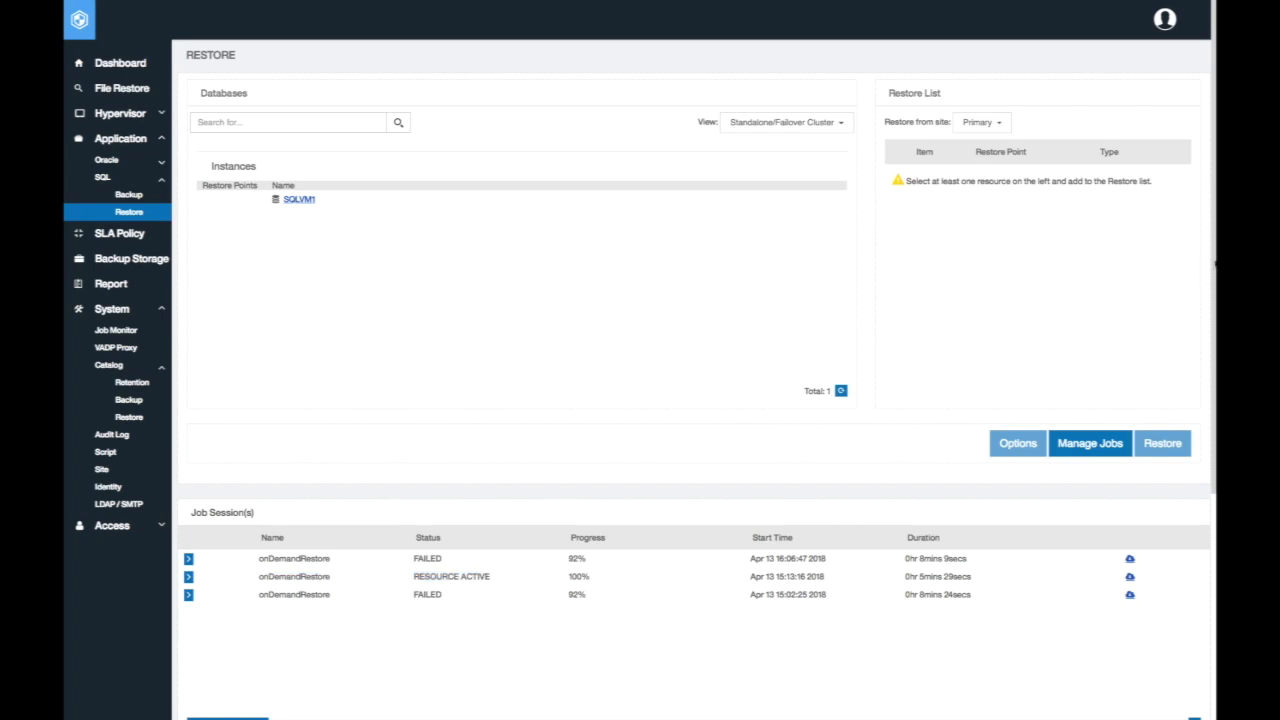
scroll(1211, 265, "down", 3)
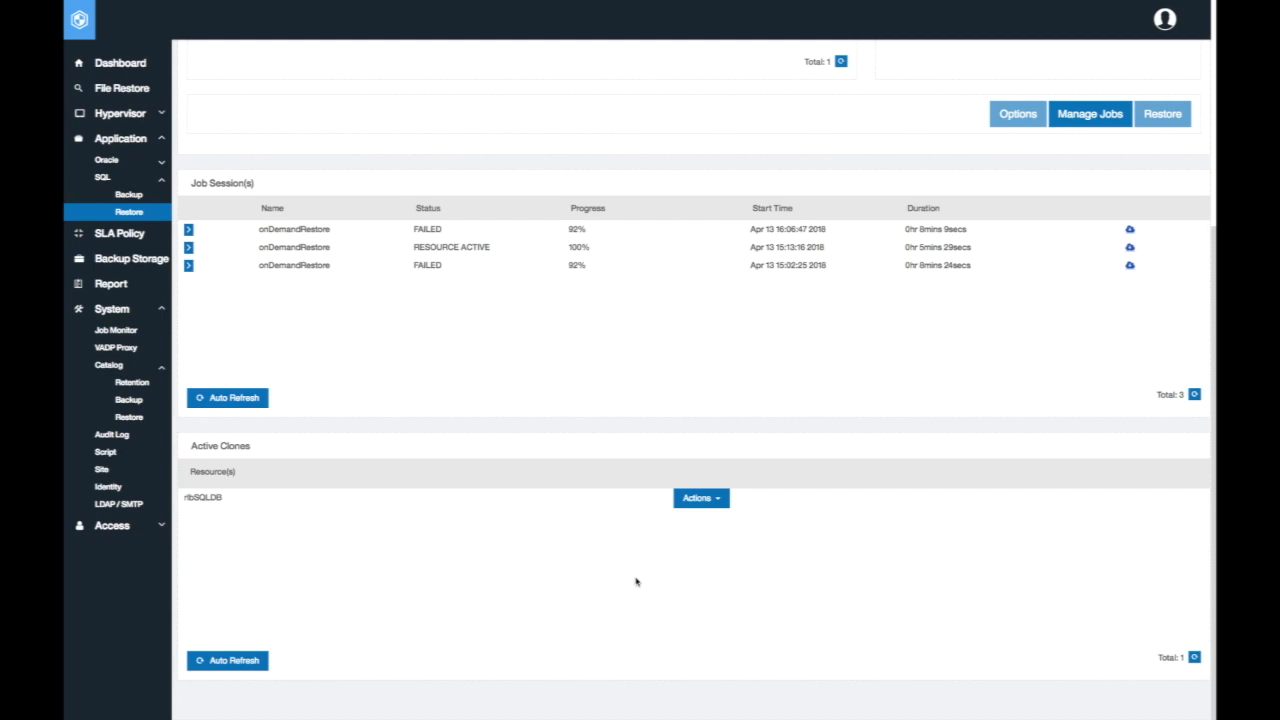
left_click(724, 507)
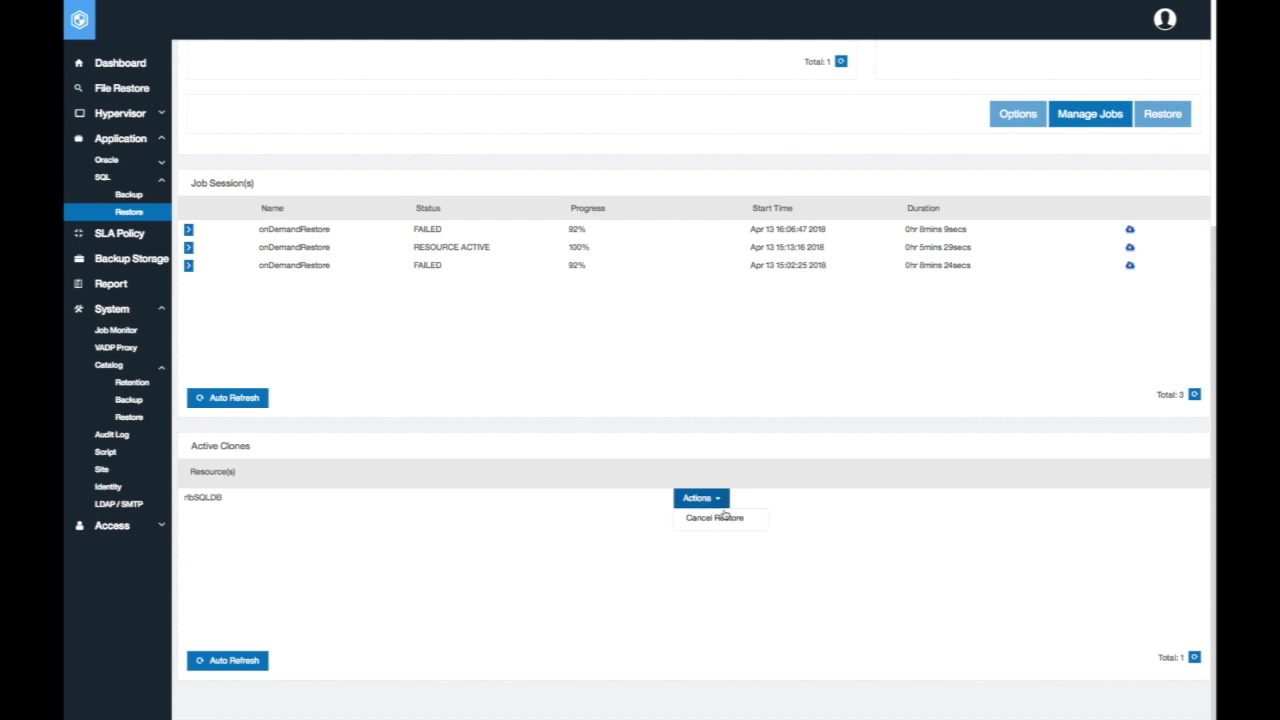
left_click(722, 518)
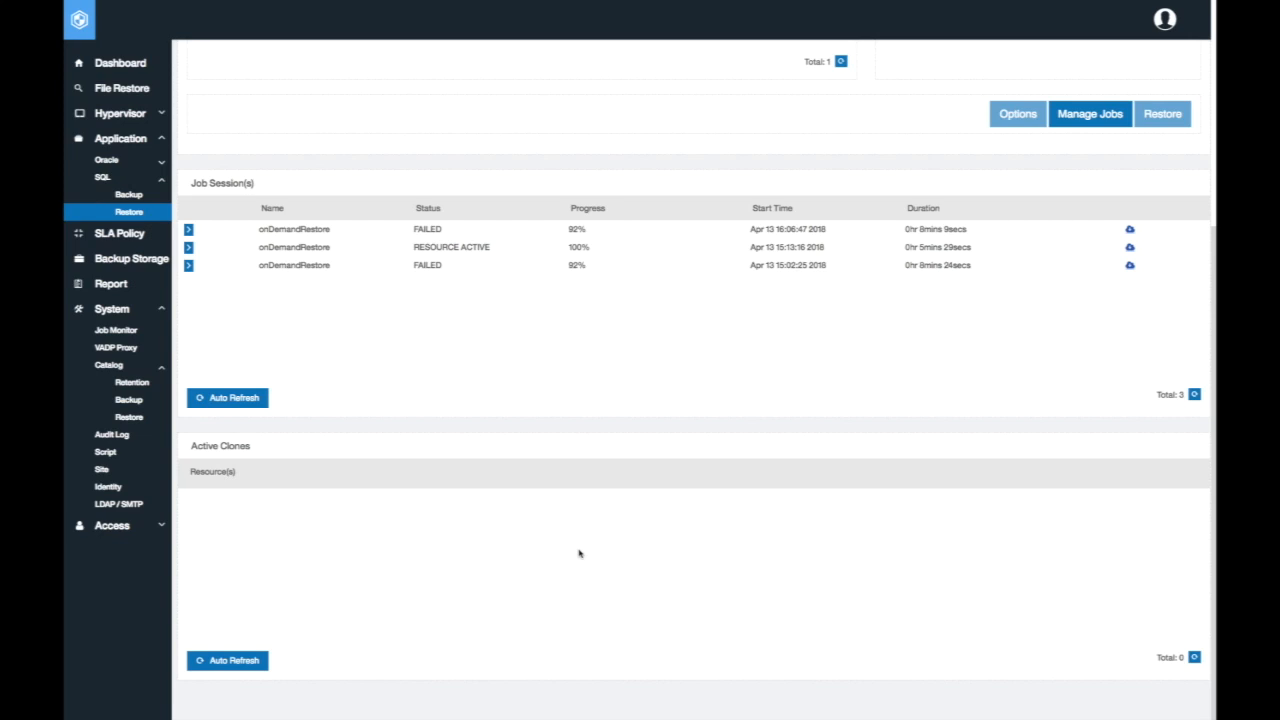
Check the status of the onDemandRestore session started Apr 13 15:13:16 2018 and return to the dashboard
scroll(760, 615, "up", 3)
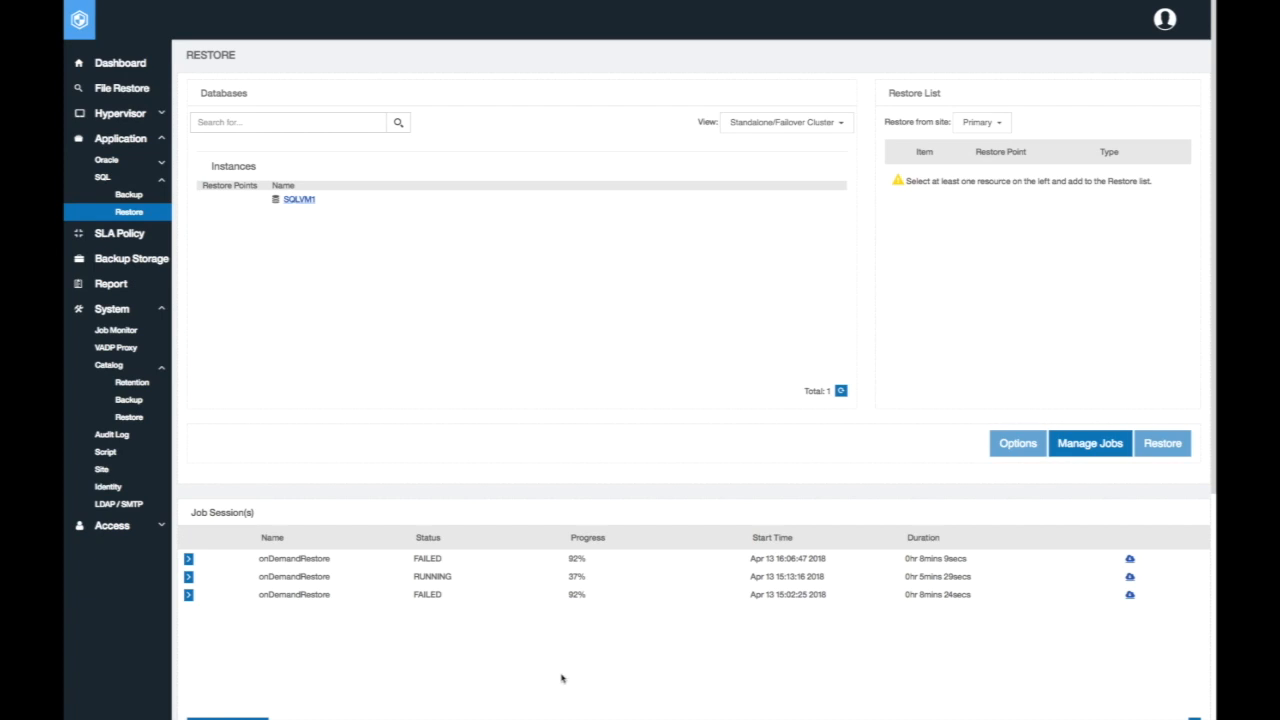
double_click(446, 577)
left_click(648, 652)
double_click(436, 576)
left_click(118, 63)
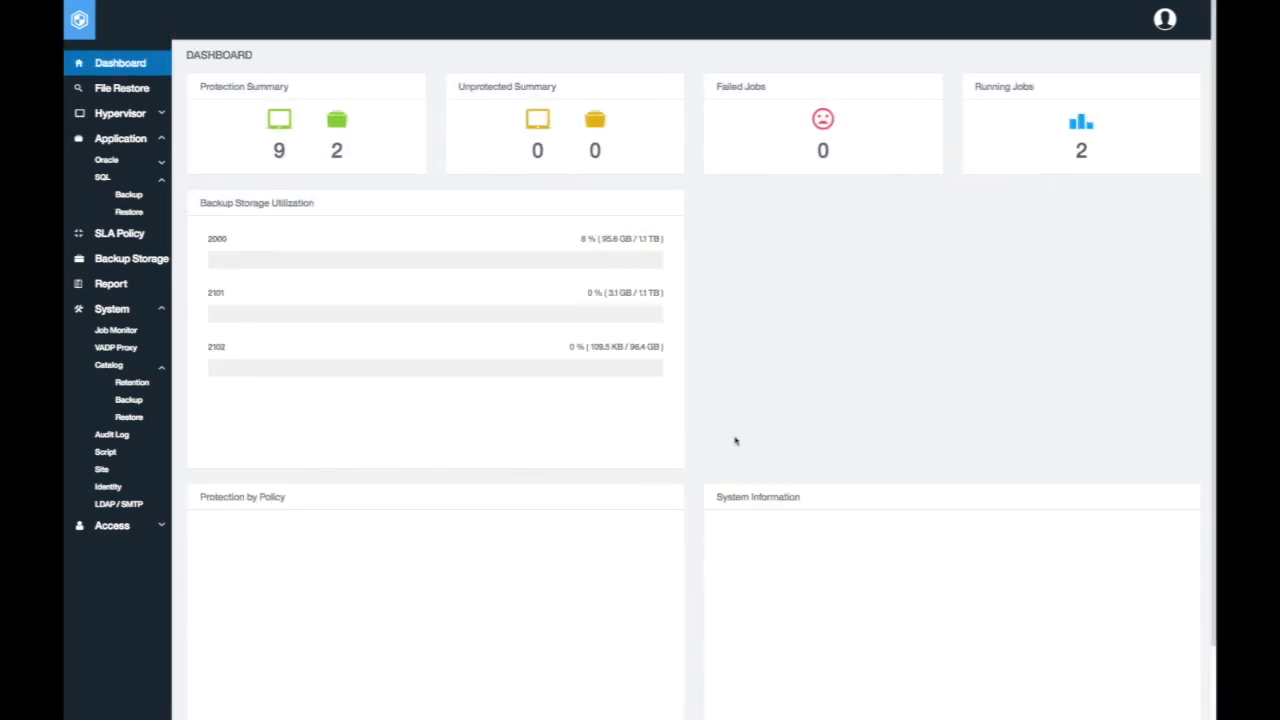